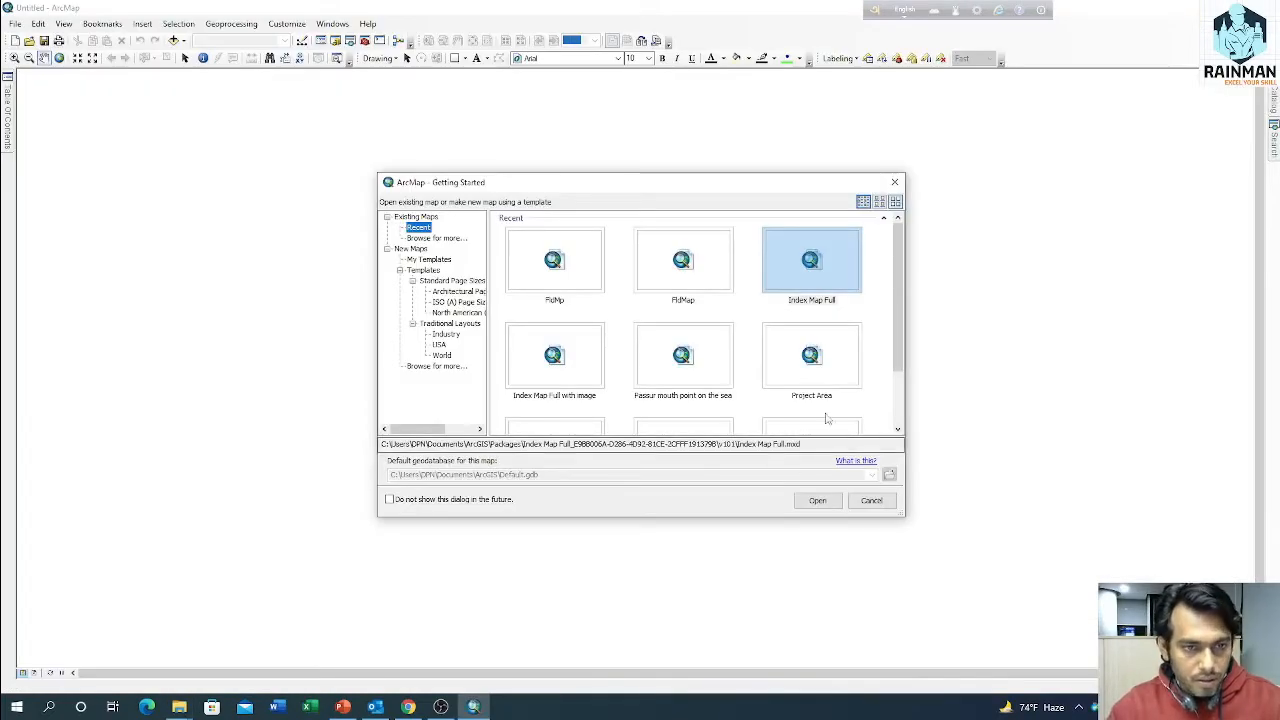
- Dismiss the getting-started window without opening any recent map, leaving the blank untitled map
left_click_drag(897, 360, 909, 410)
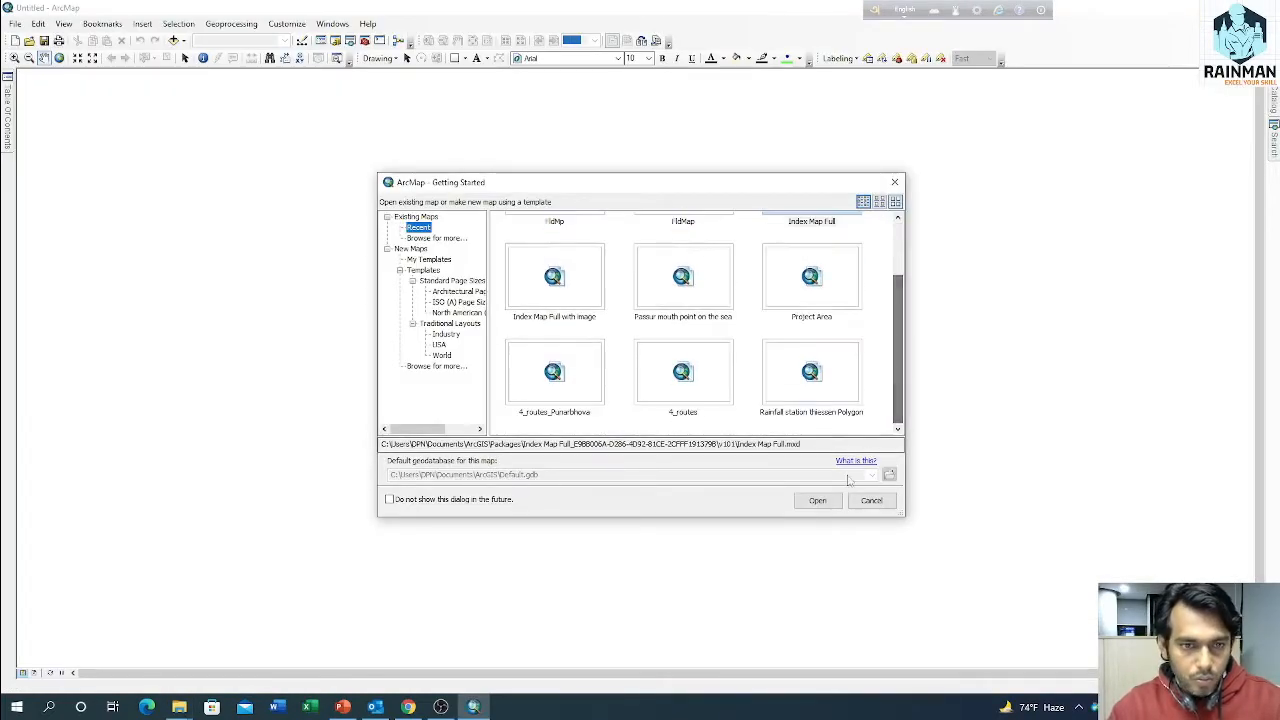
left_click(871, 500)
left_click(44, 57)
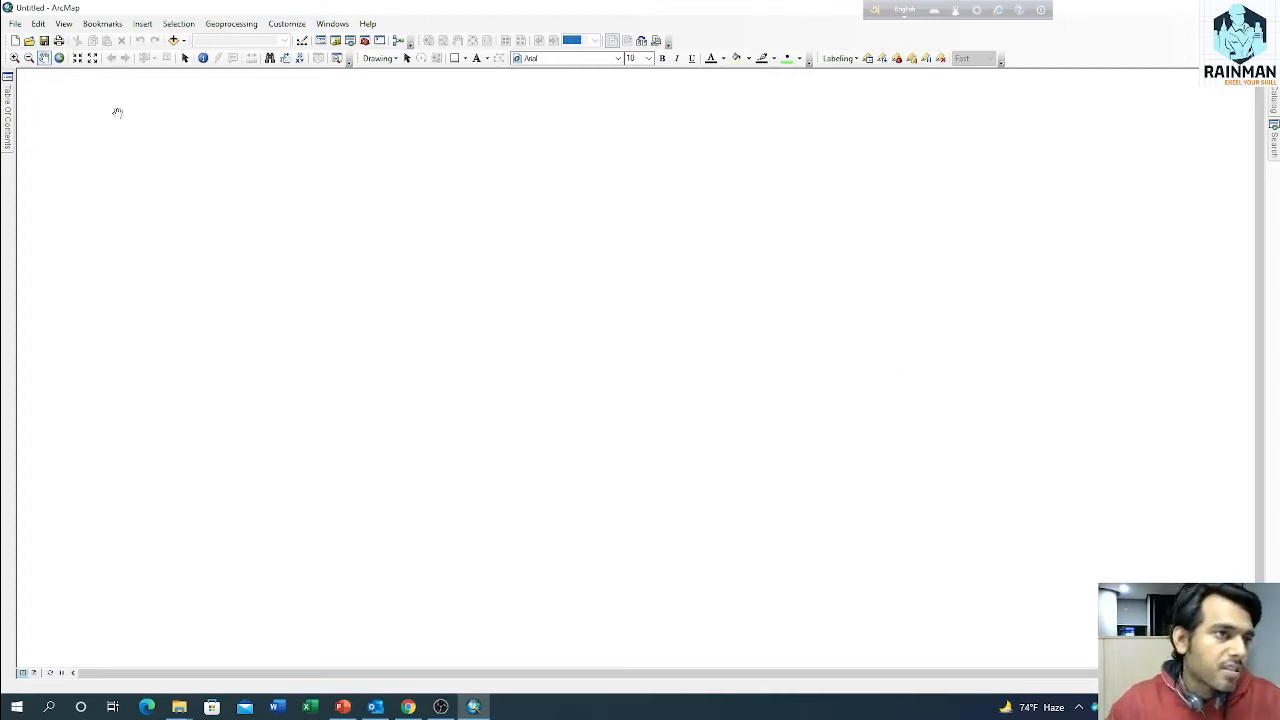
- Start adding XY data and browse the E:\ drive for its source table
left_click(16, 24)
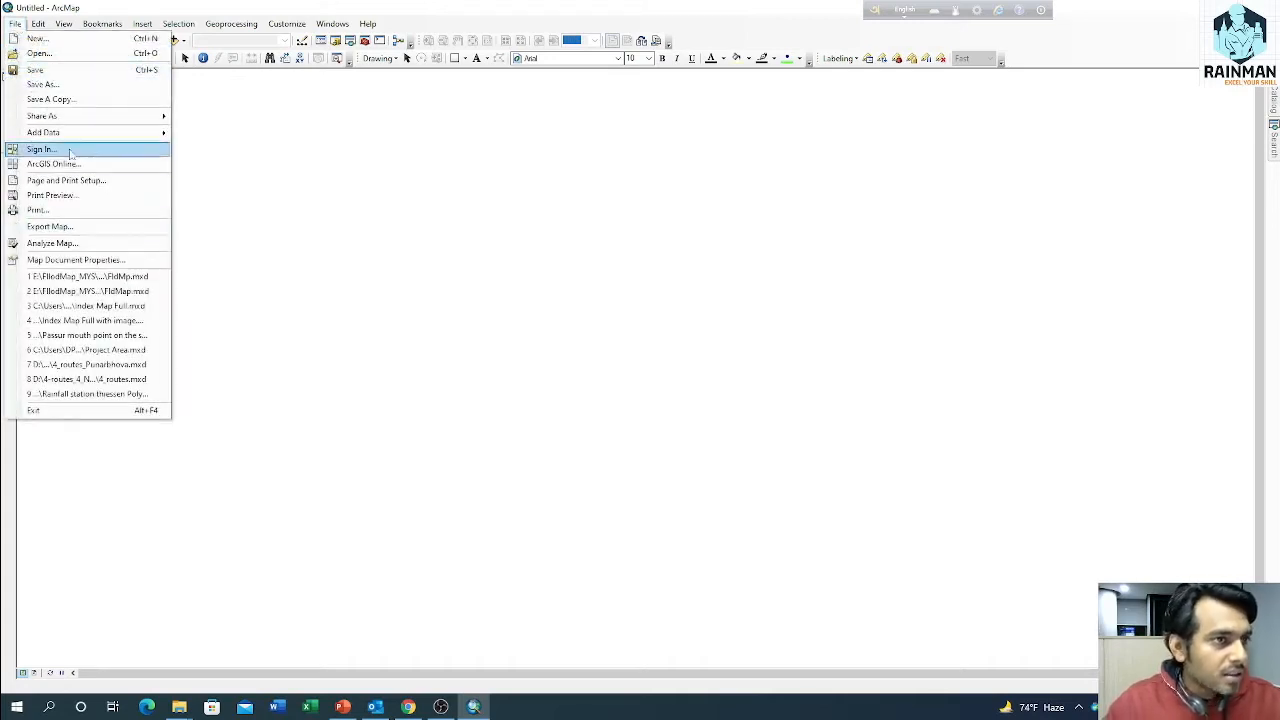
mouse_move(60, 132)
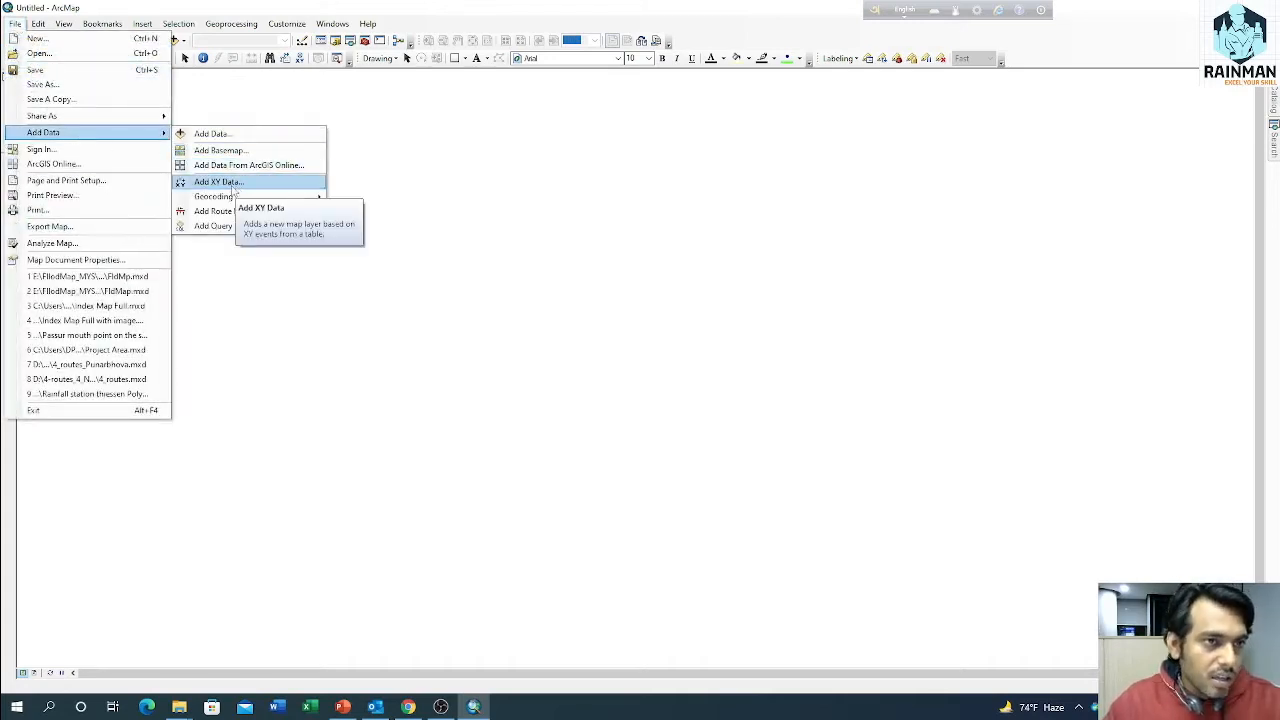
left_click(237, 186)
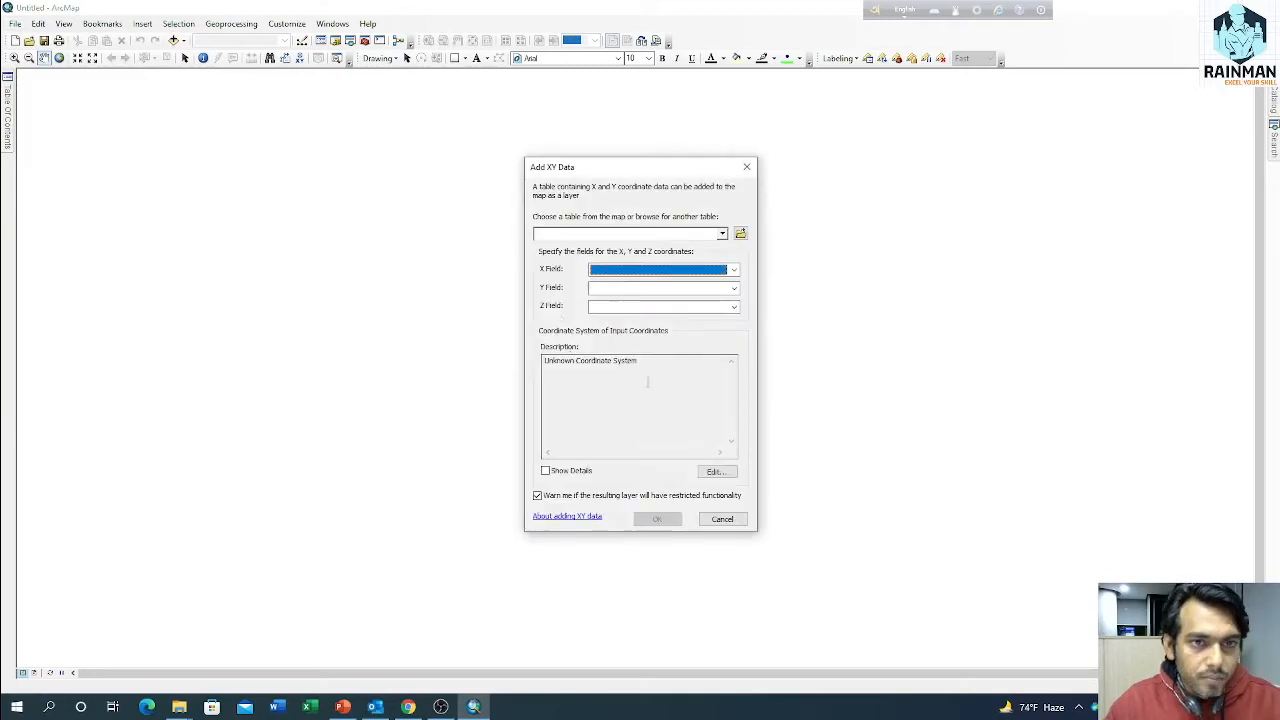
left_click(740, 235)
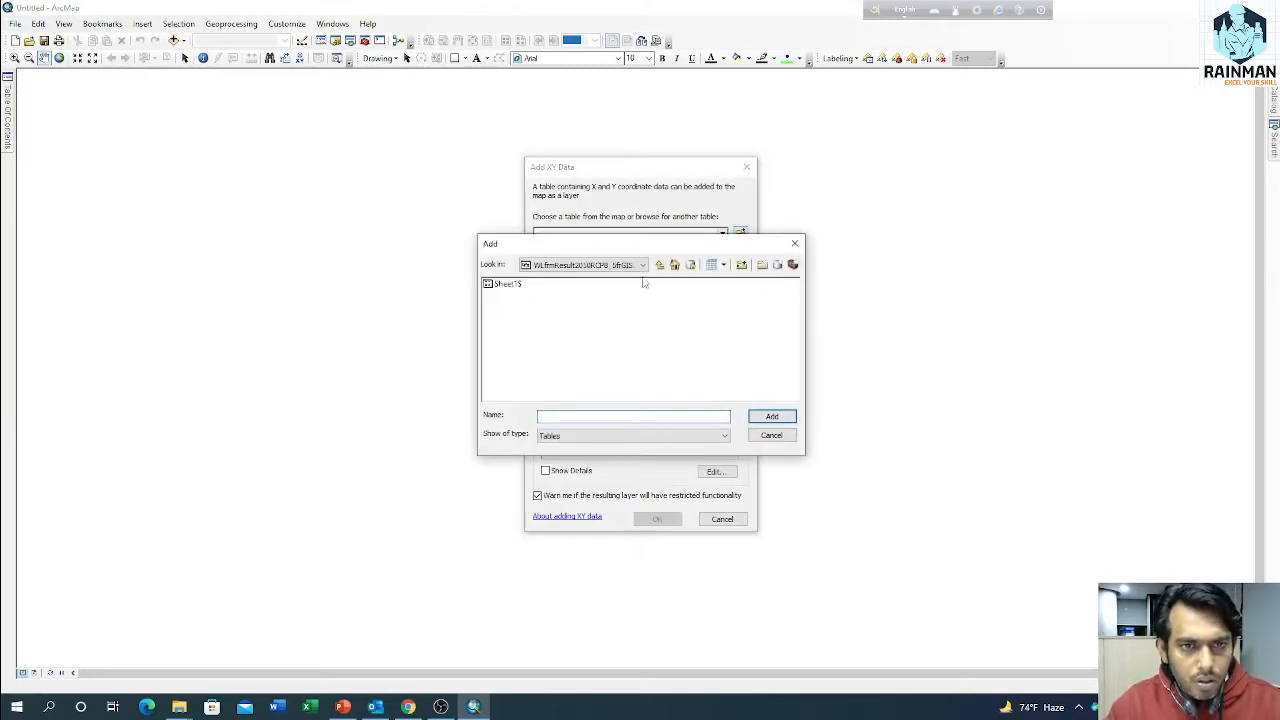
left_click(660, 265)
left_click(642, 265)
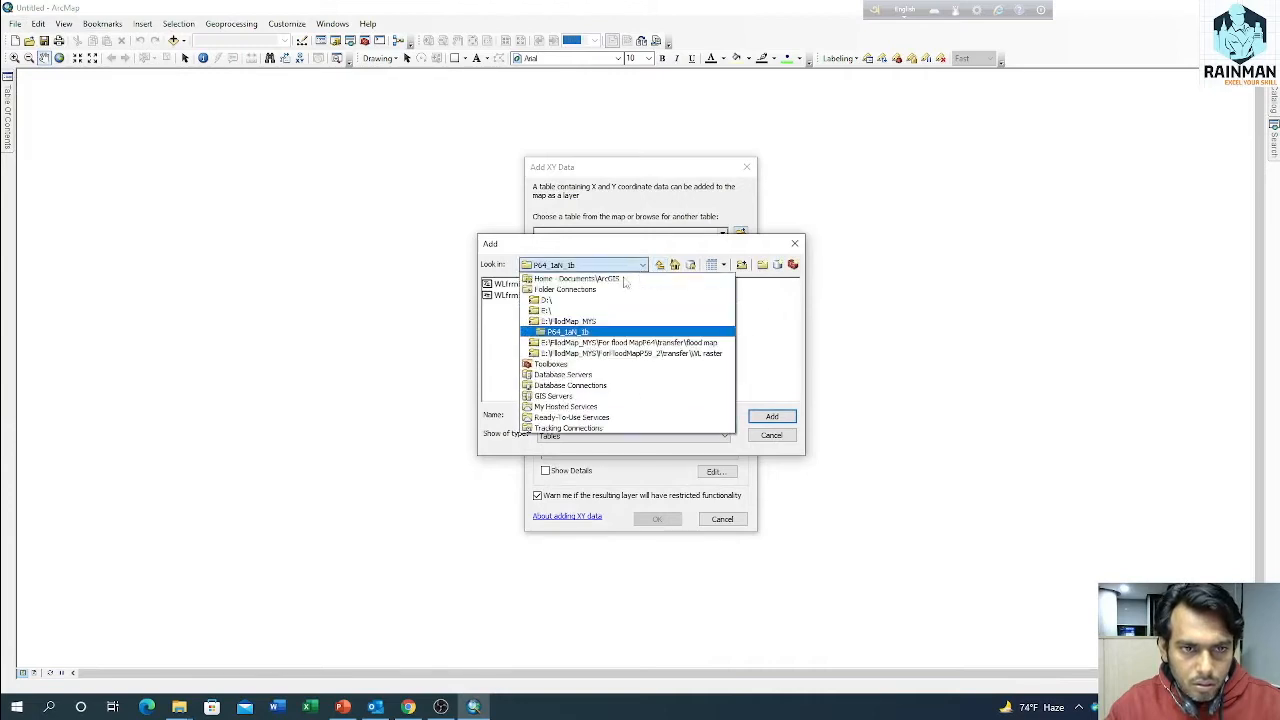
left_click(546, 310)
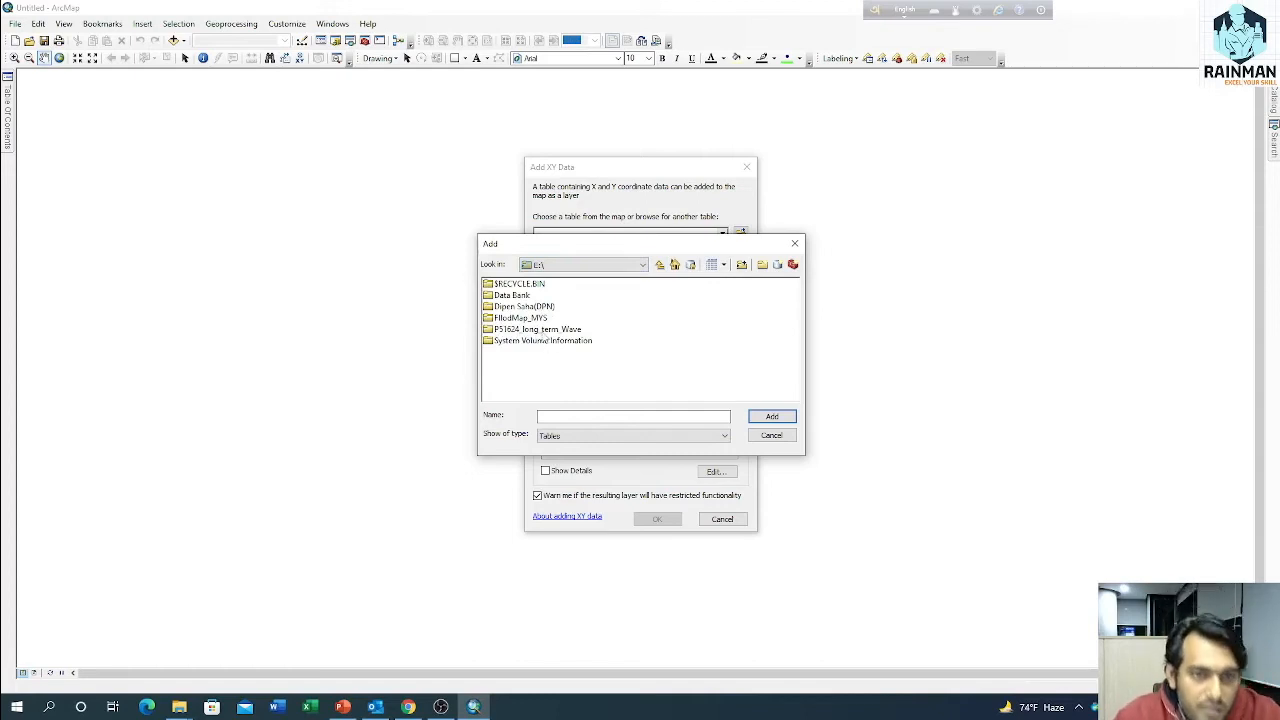
- Load Sheet1$ of WLfrmResult2100RCP8_5.xls from the Rainman tutorial folder "How to make point shape file from excel" as the XY table
double_click(530, 307)
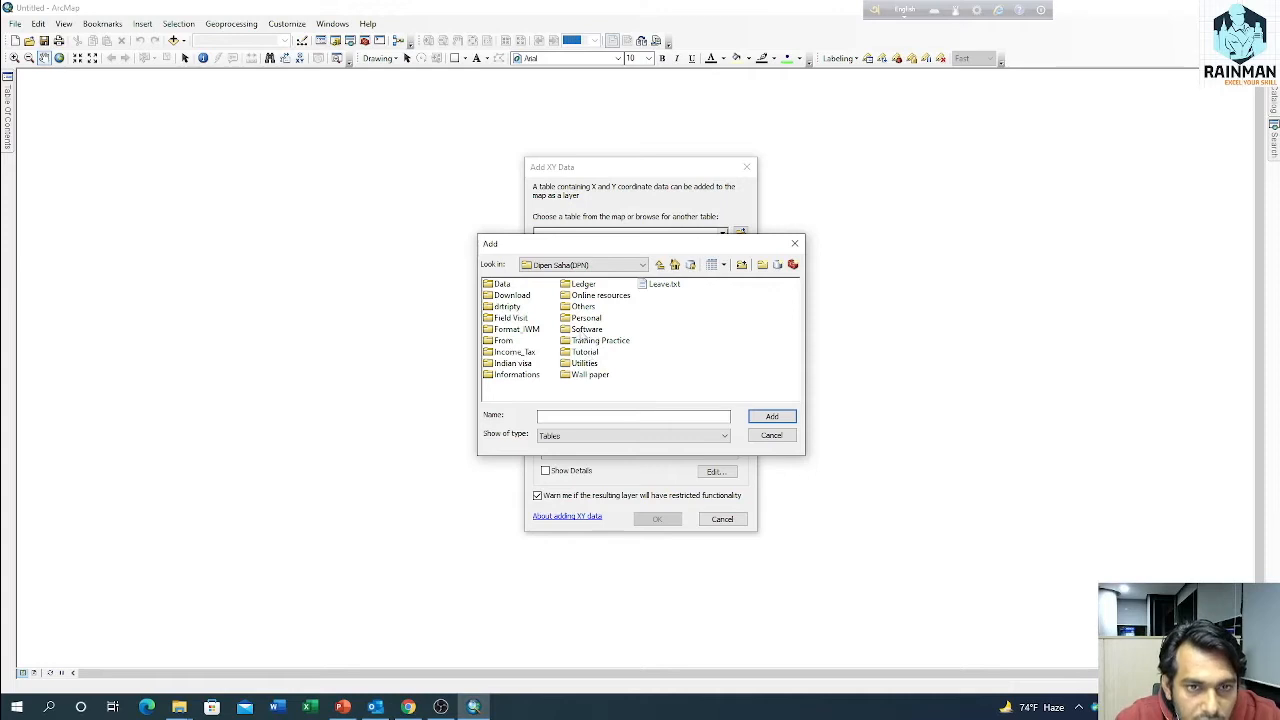
double_click(586, 318)
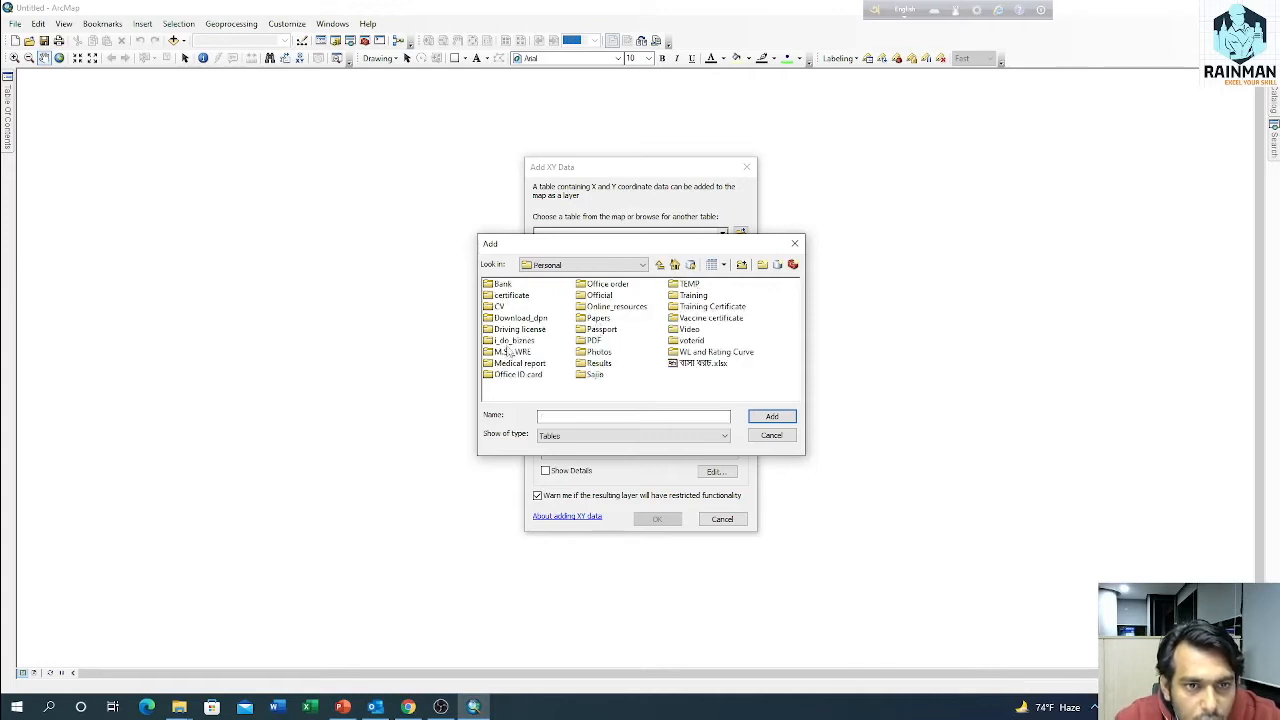
double_click(509, 351)
double_click(508, 306)
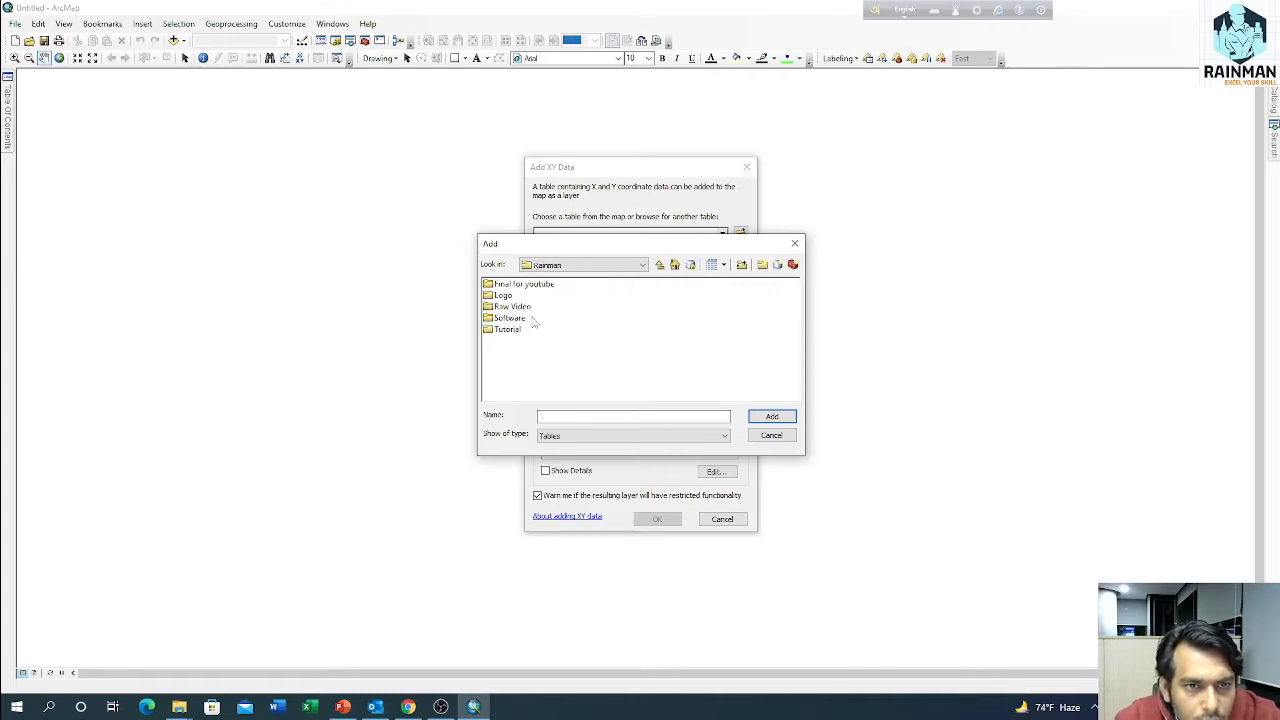
double_click(511, 330)
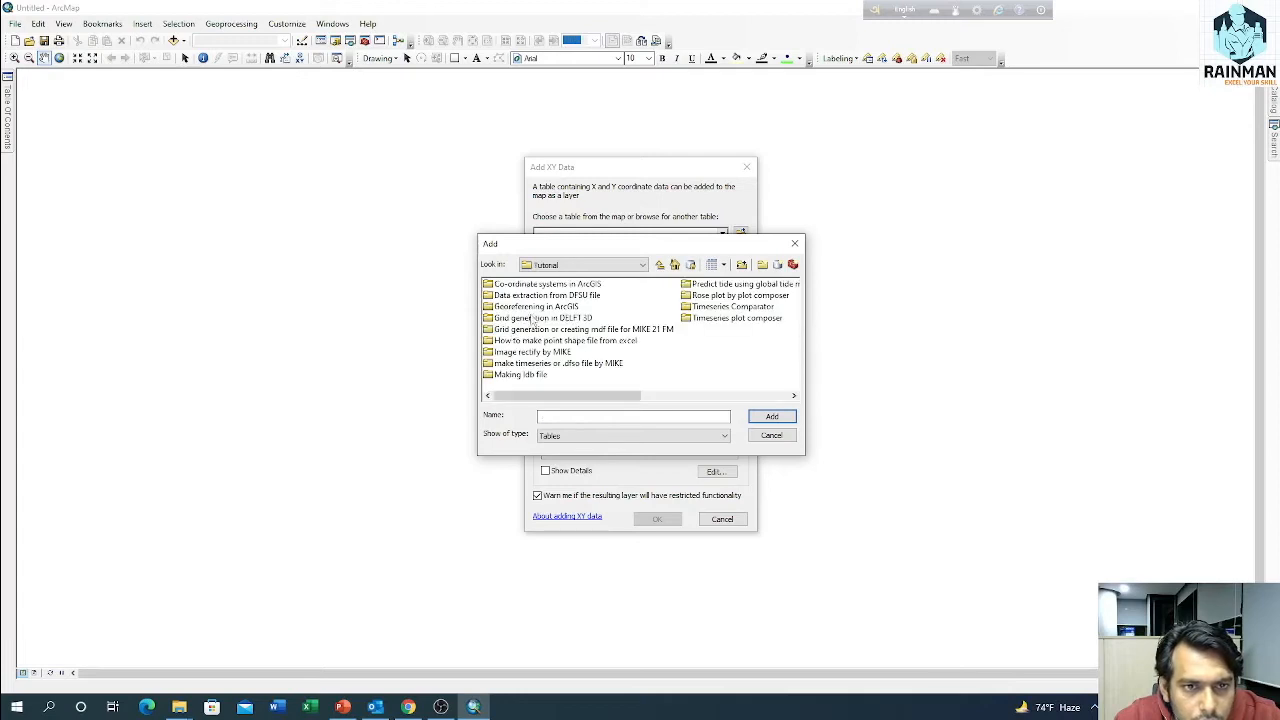
double_click(580, 341)
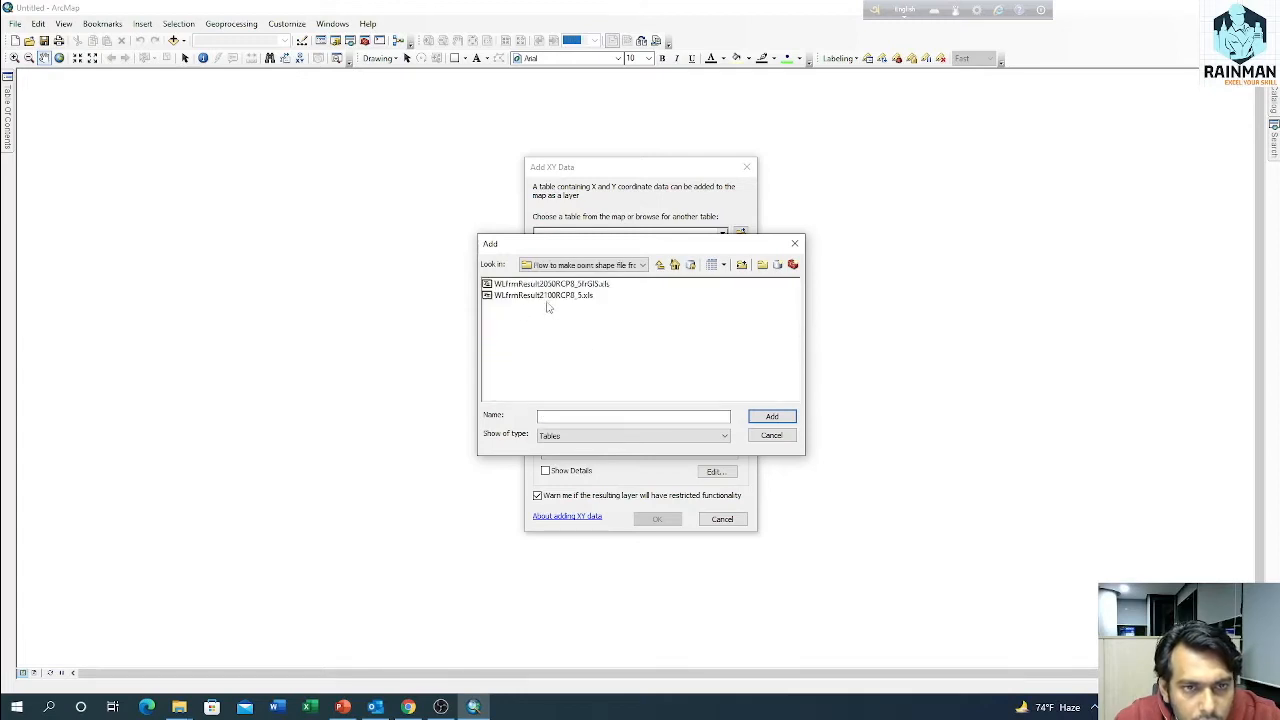
double_click(546, 296)
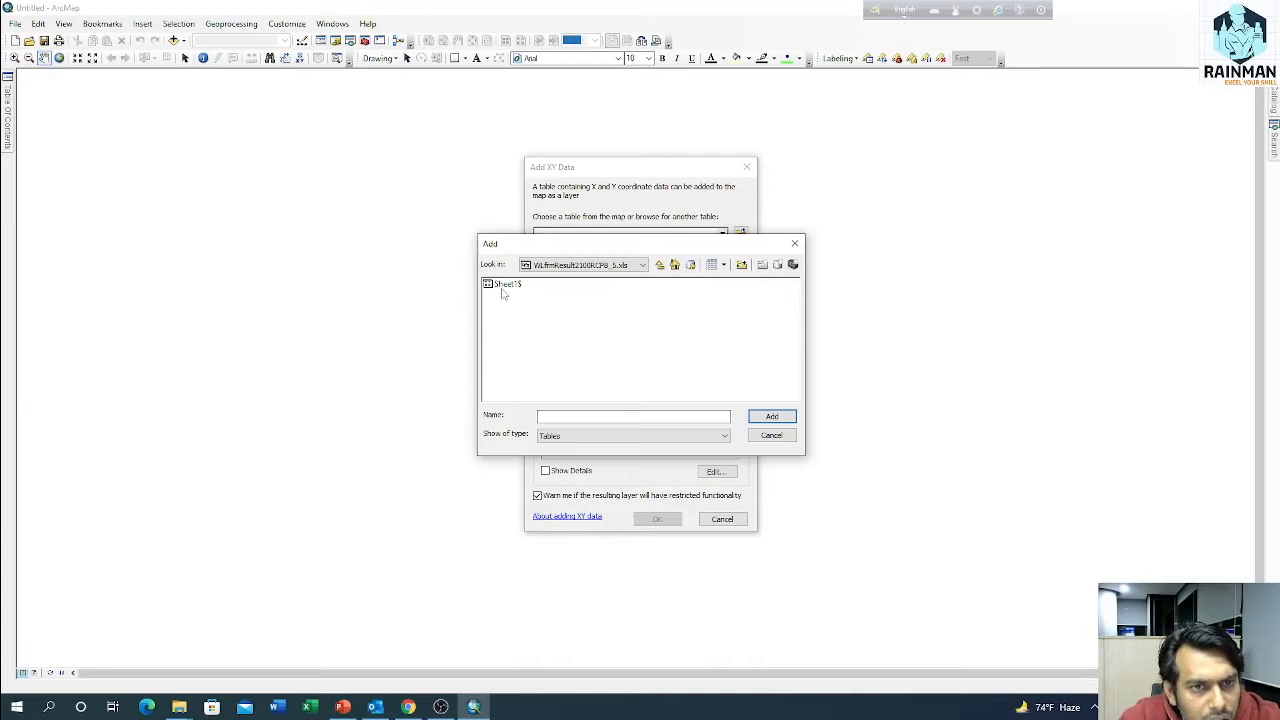
double_click(505, 286)
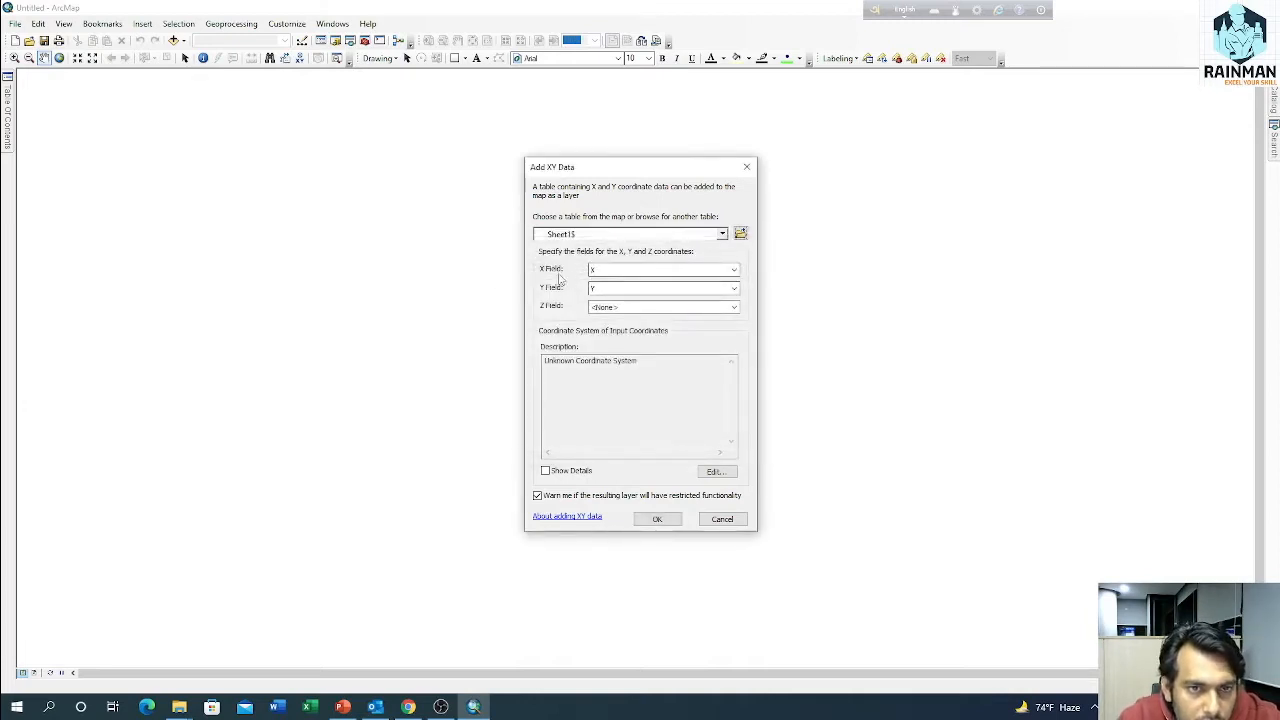
left_click(612, 308)
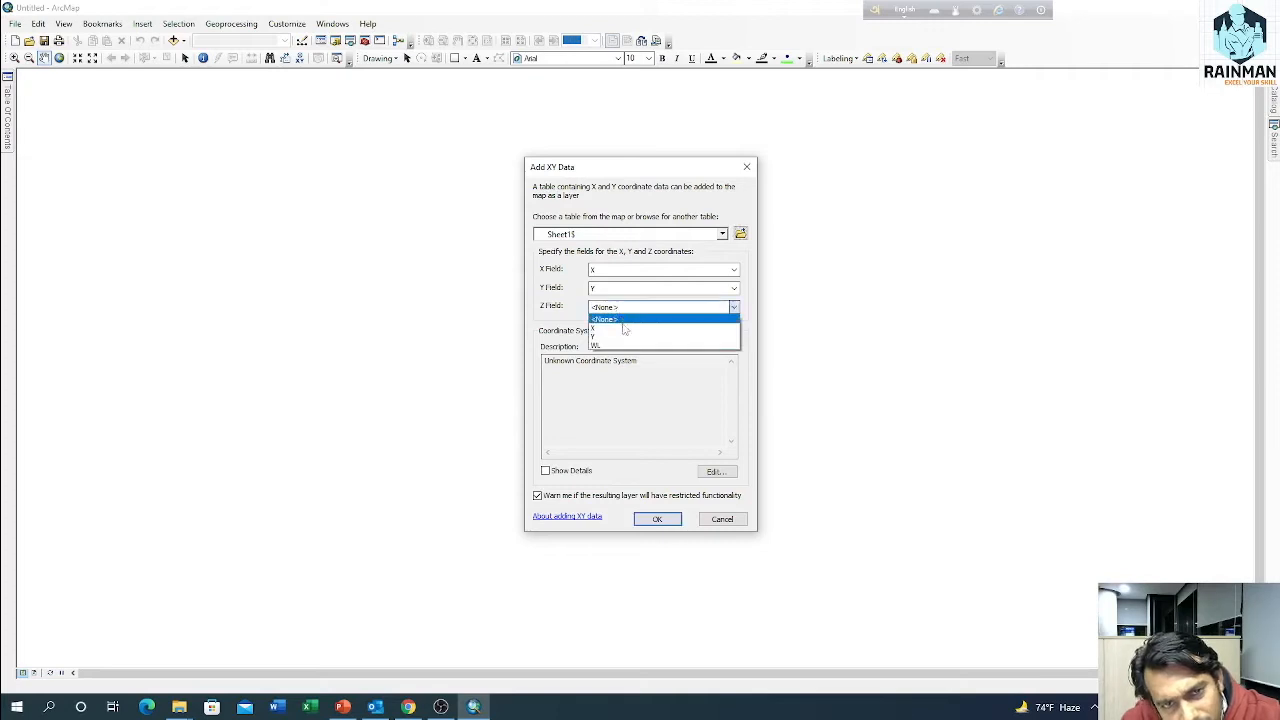
left_click(568, 321)
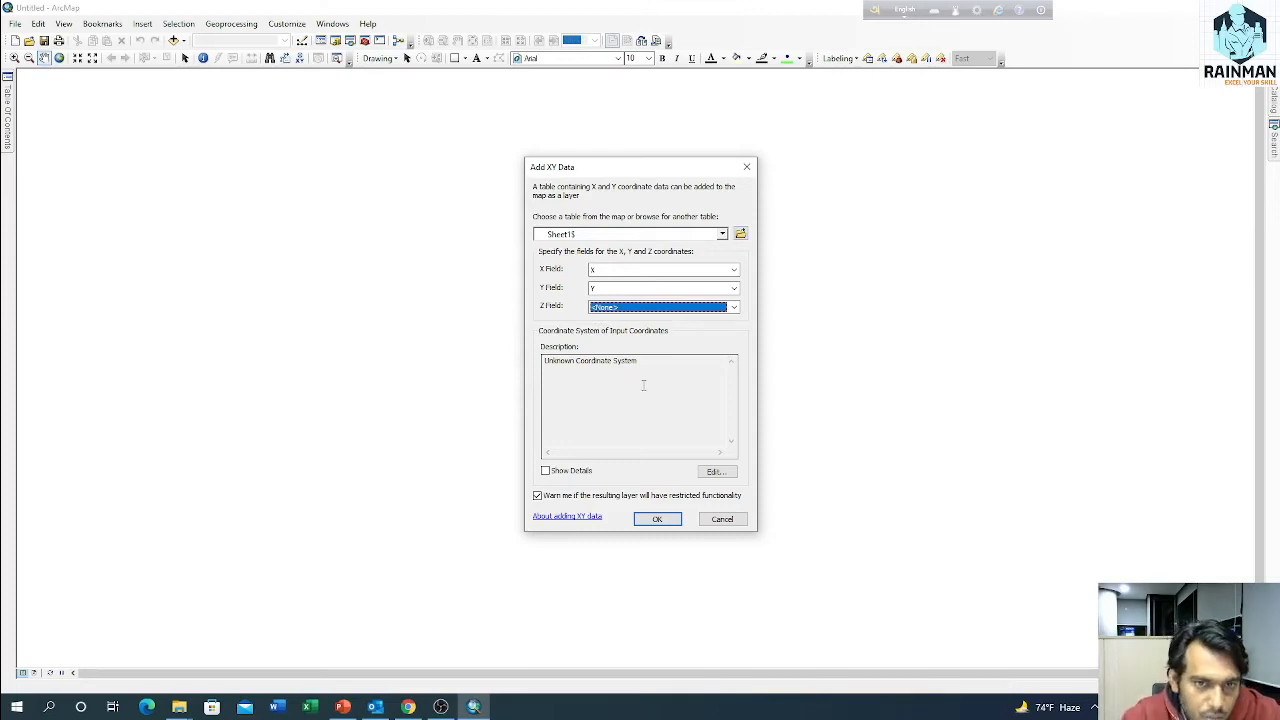
left_click(716, 471)
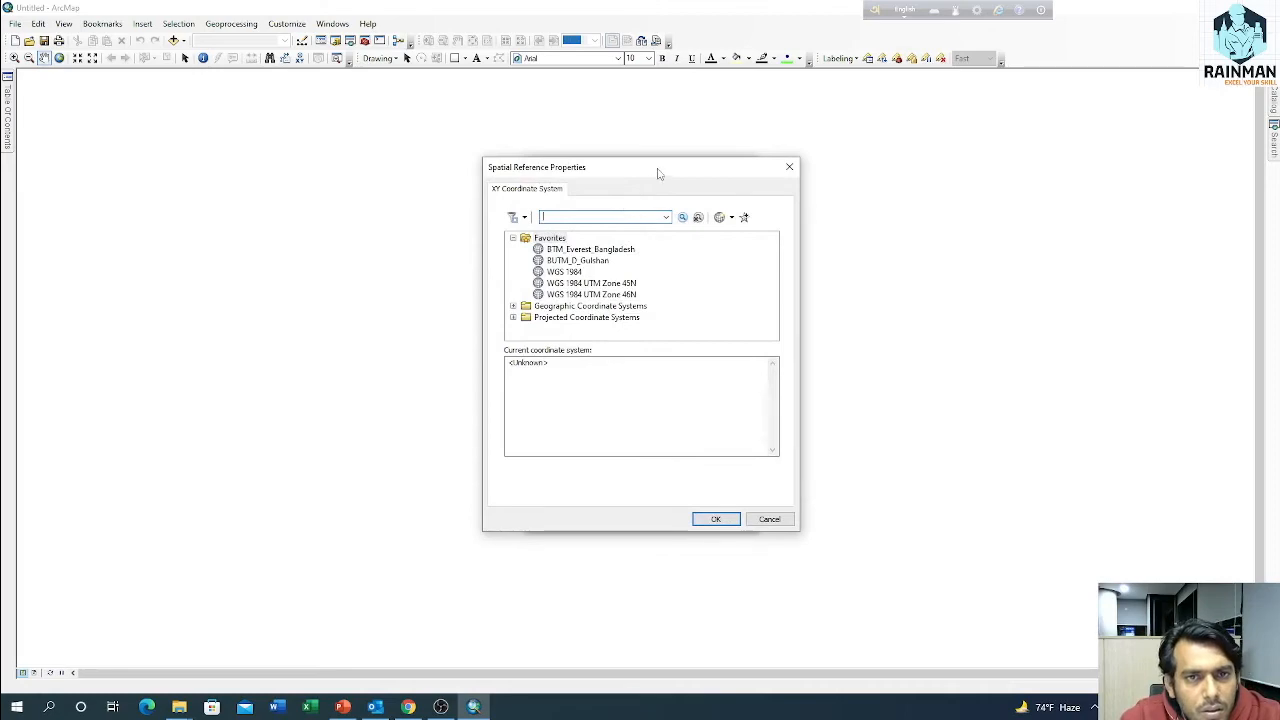
left_click_drag(660, 172, 1022, 229)
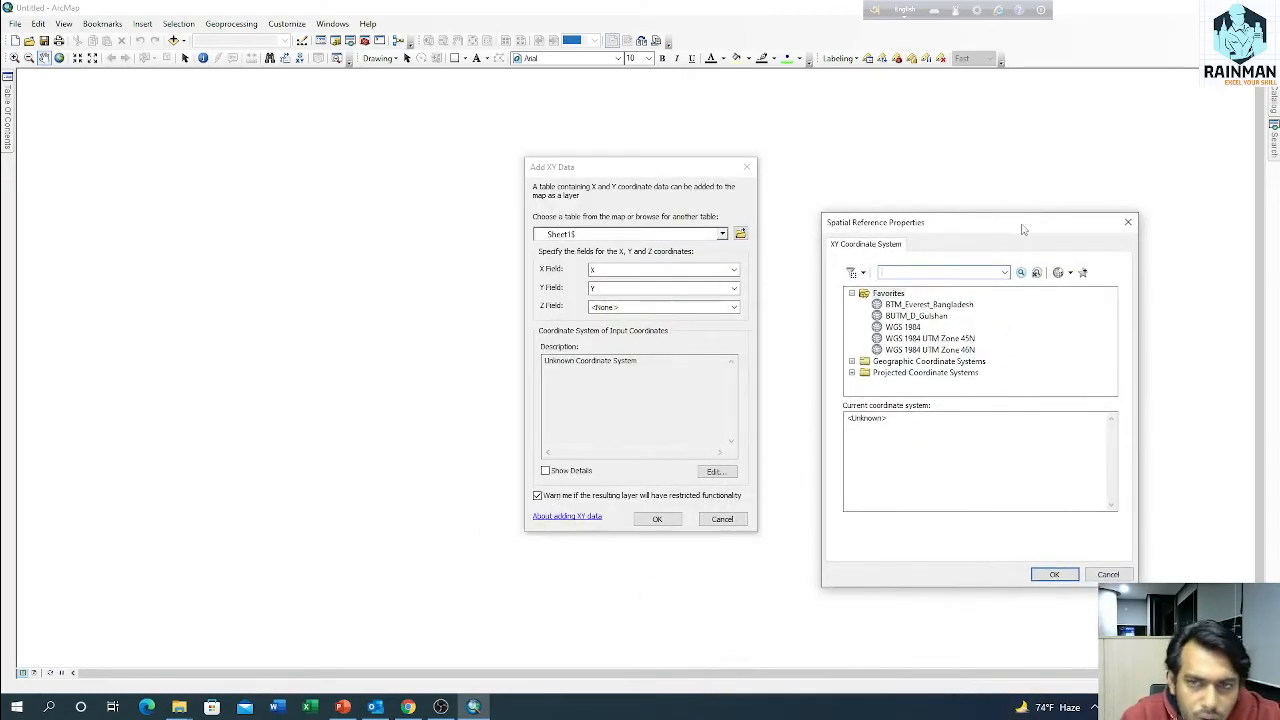
left_click(1128, 222)
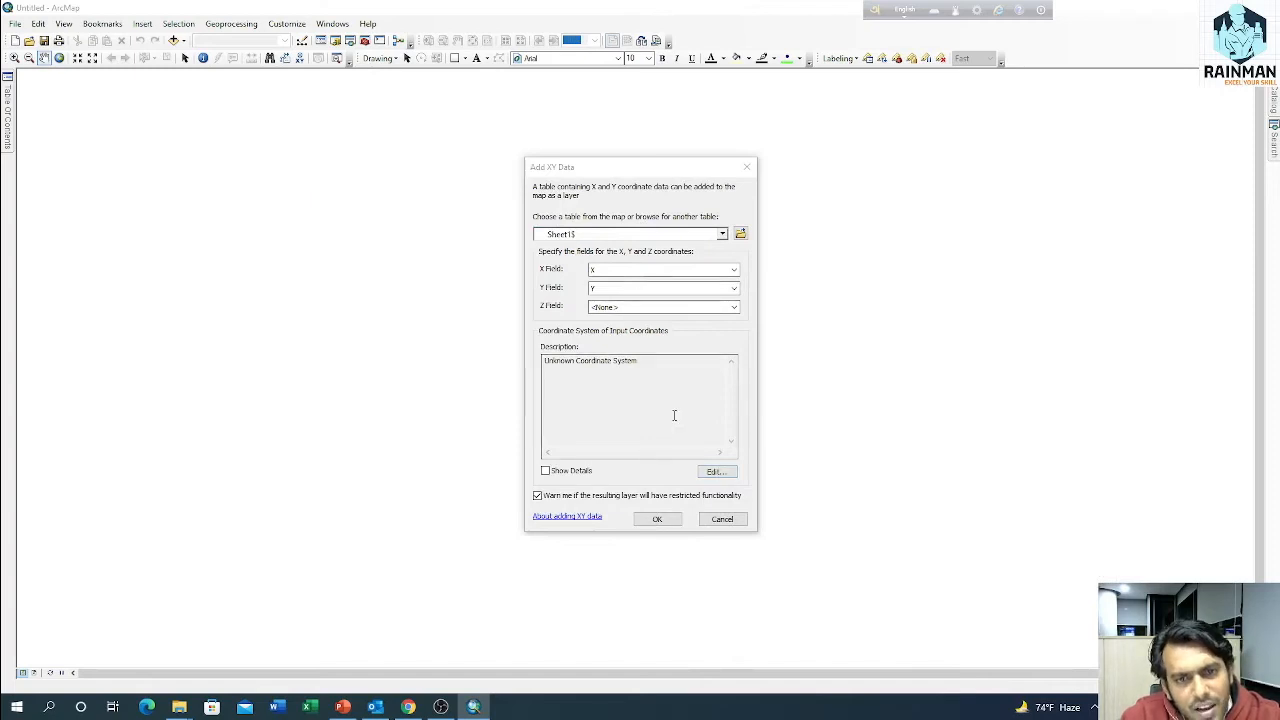
- Assign the BTM_Everest_Bangladesh coordinate system to the input coordinates and add the XY points to the map, accepting the missing Object-ID field
left_click(716, 471)
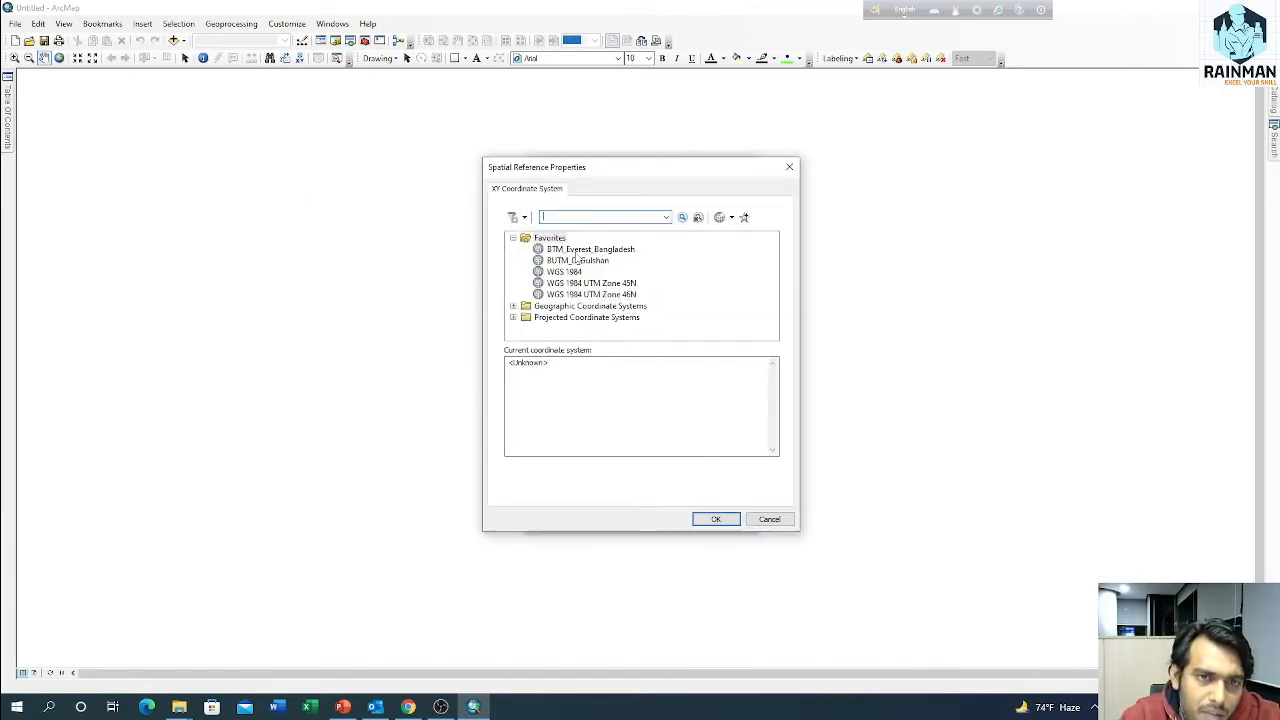
left_click(584, 250)
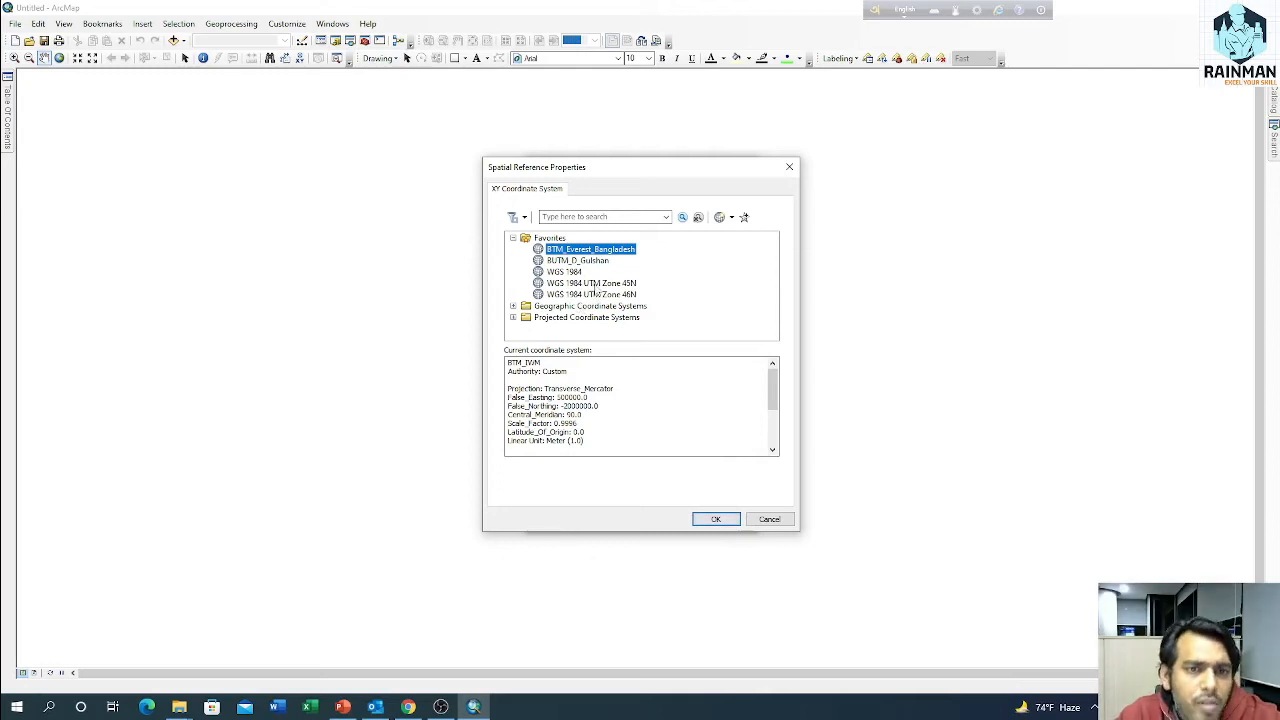
left_click(716, 527)
left_click(658, 521)
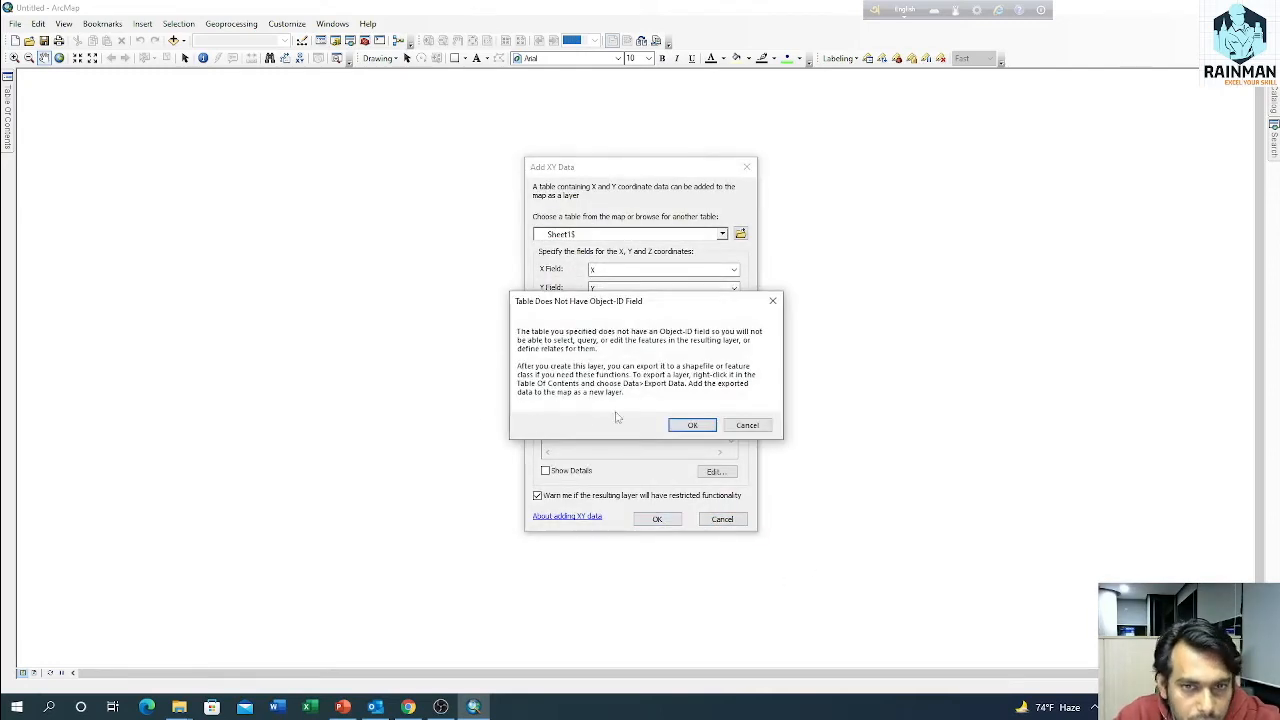
left_click(692, 425)
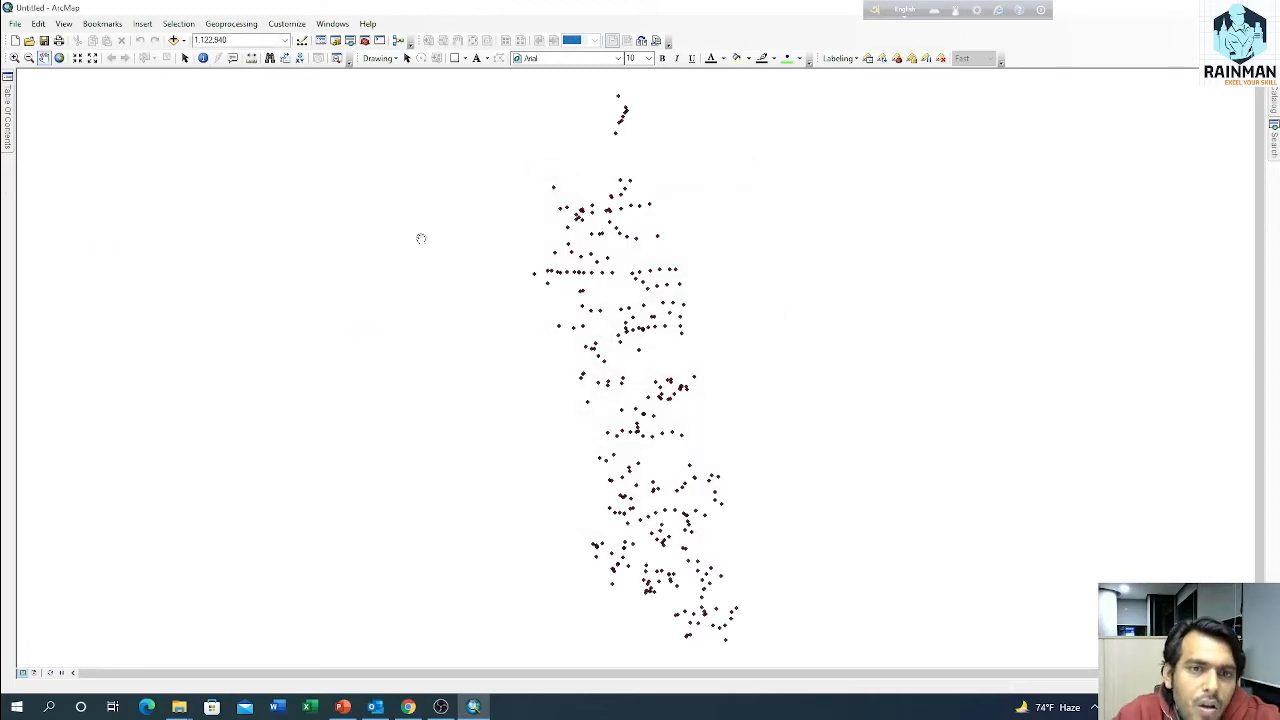
- Show the table of contents and start a data export of the Sheet1$ Events layer
left_click(10, 136)
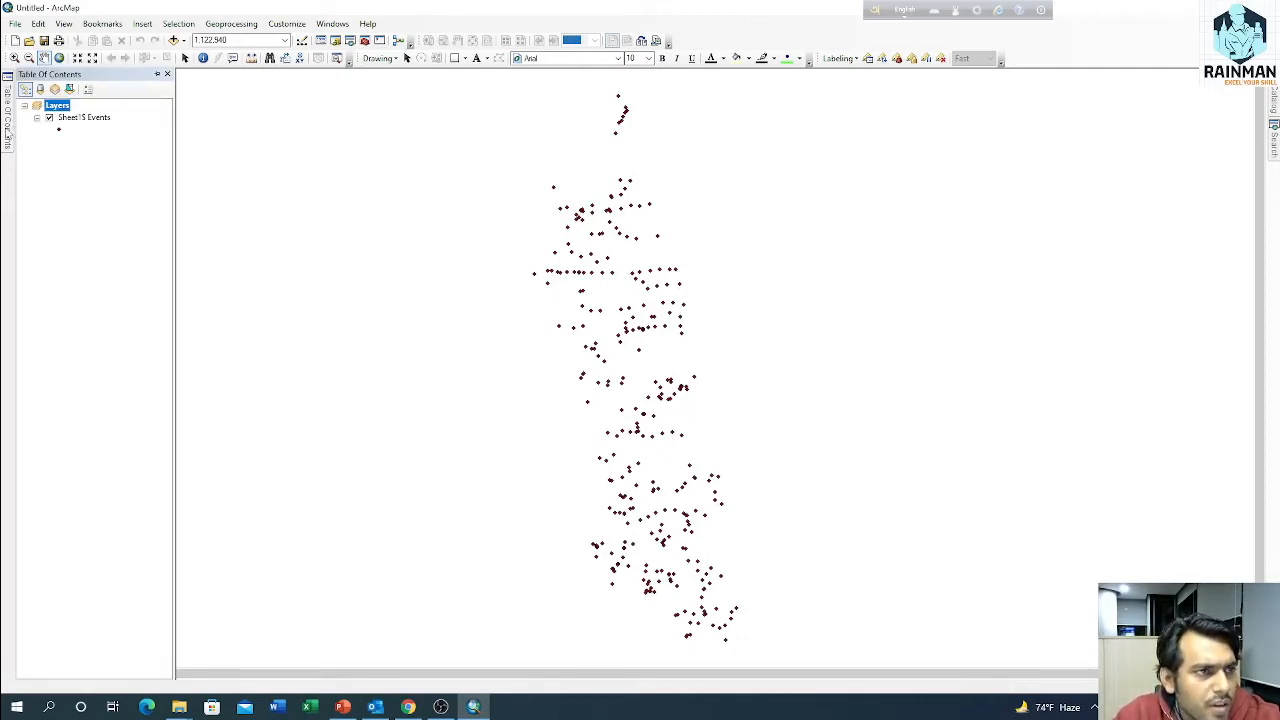
left_click(82, 121)
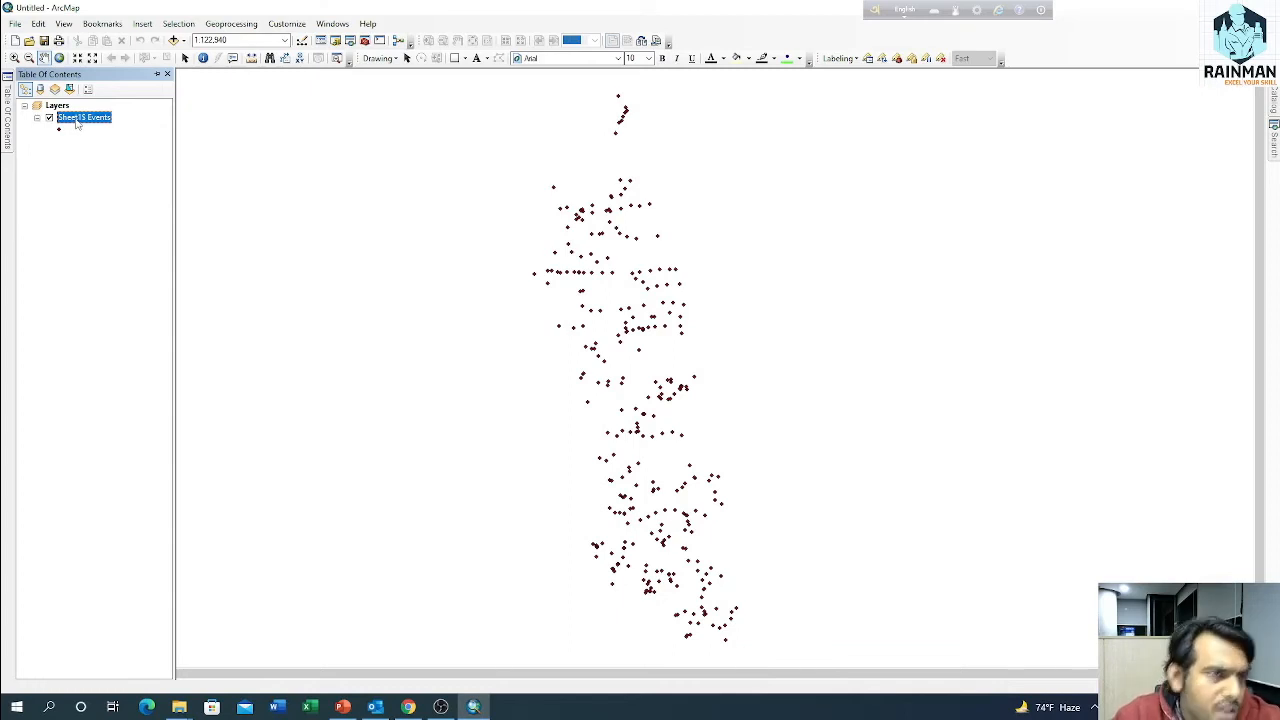
right_click(75, 122)
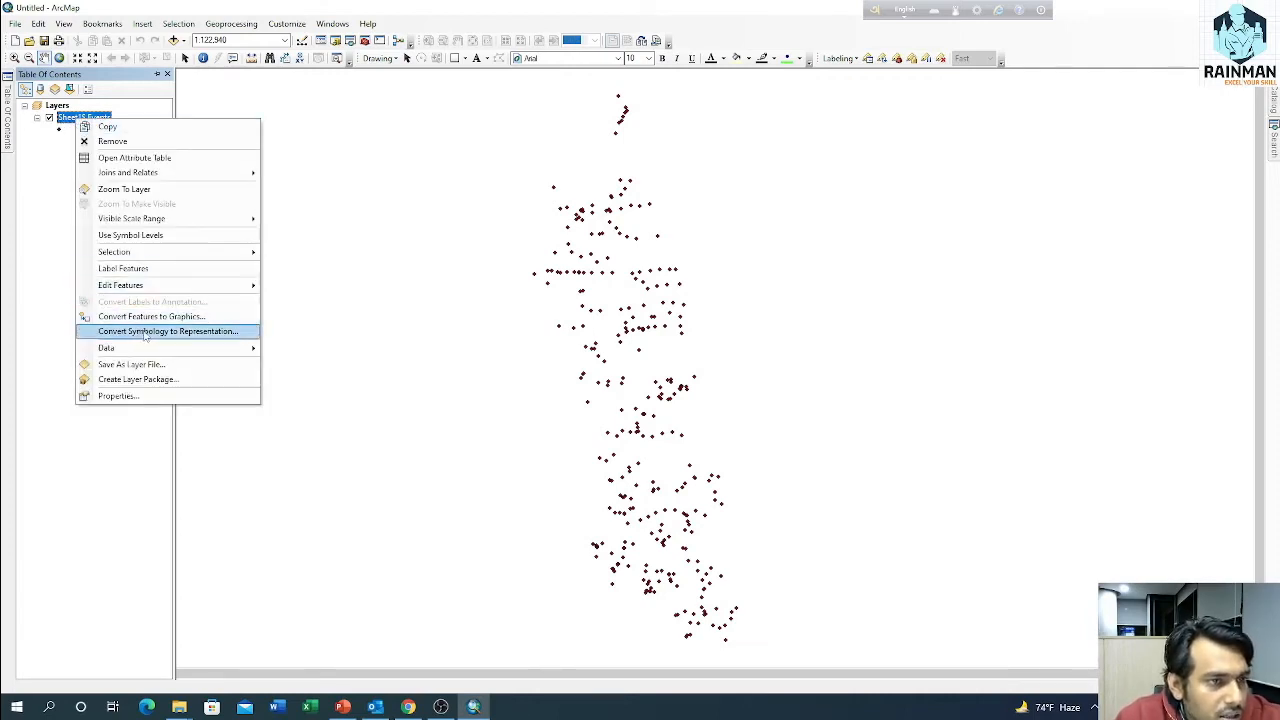
mouse_move(153, 350)
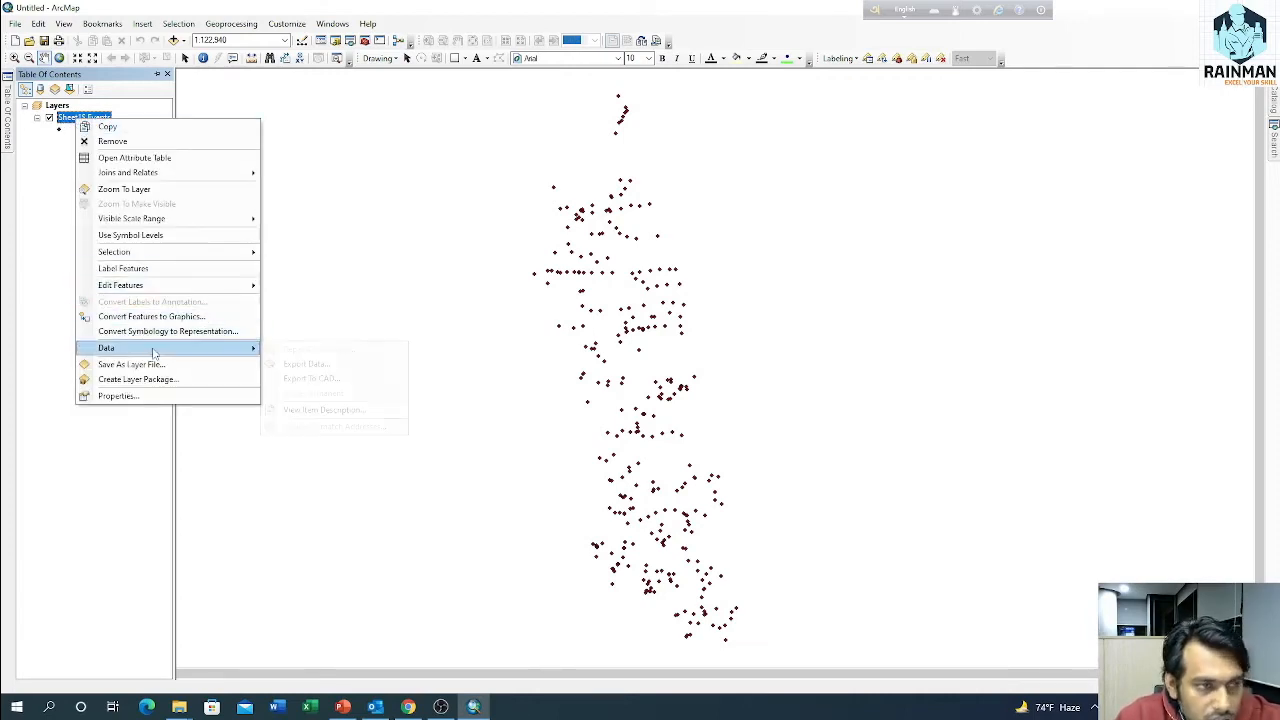
left_click(321, 365)
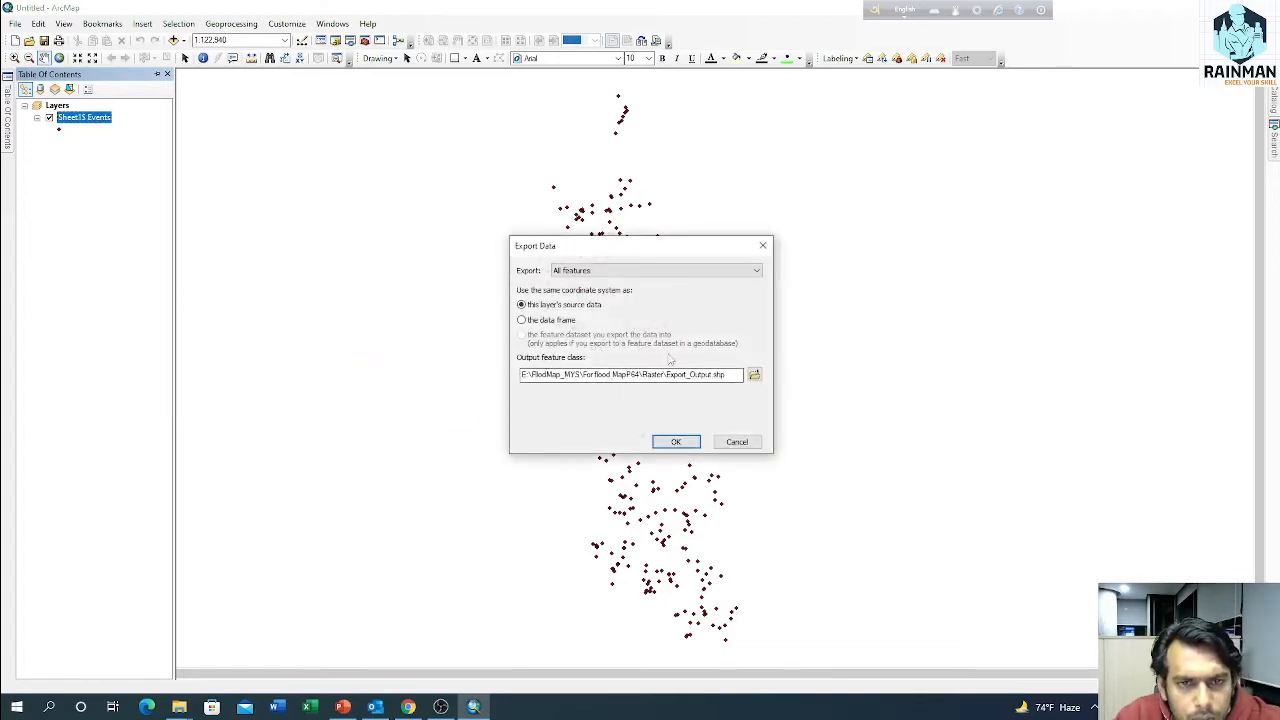
- Set the export's save location to the Rainman tutorial folder "How to make point shape file from excel" on the E:\ drive
left_click(754, 374)
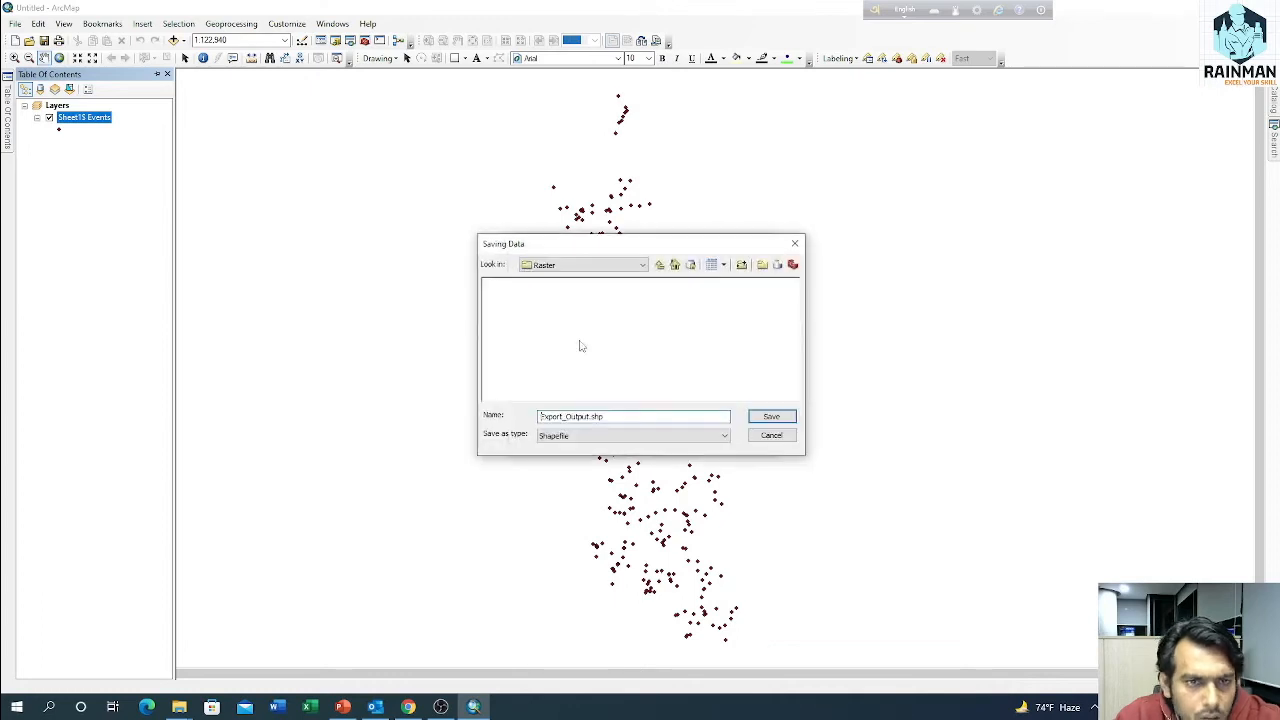
left_click(643, 266)
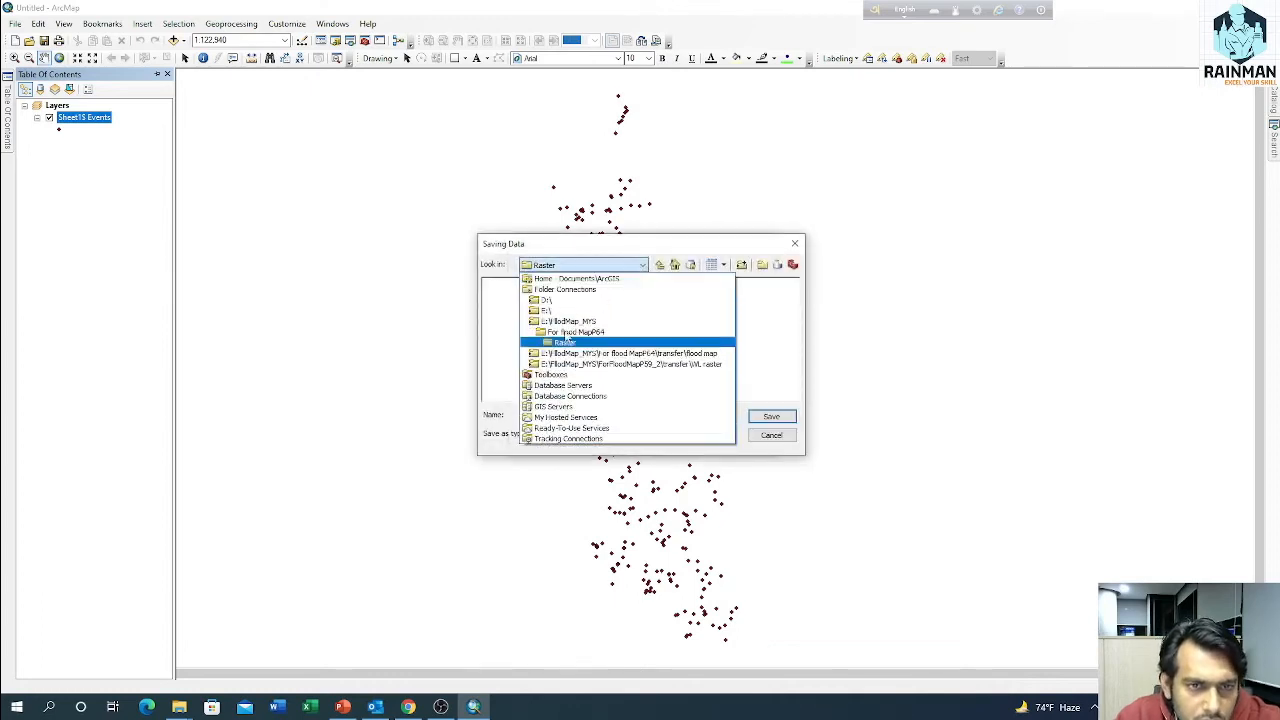
left_click(560, 310)
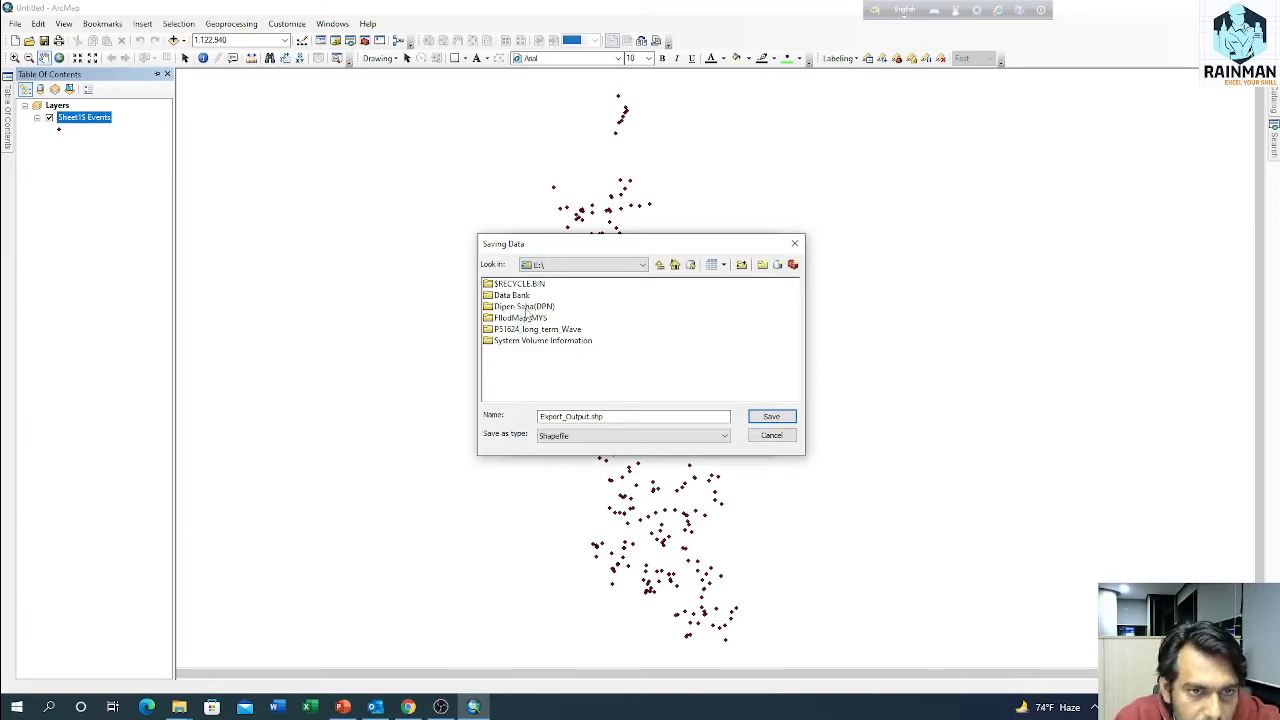
double_click(528, 307)
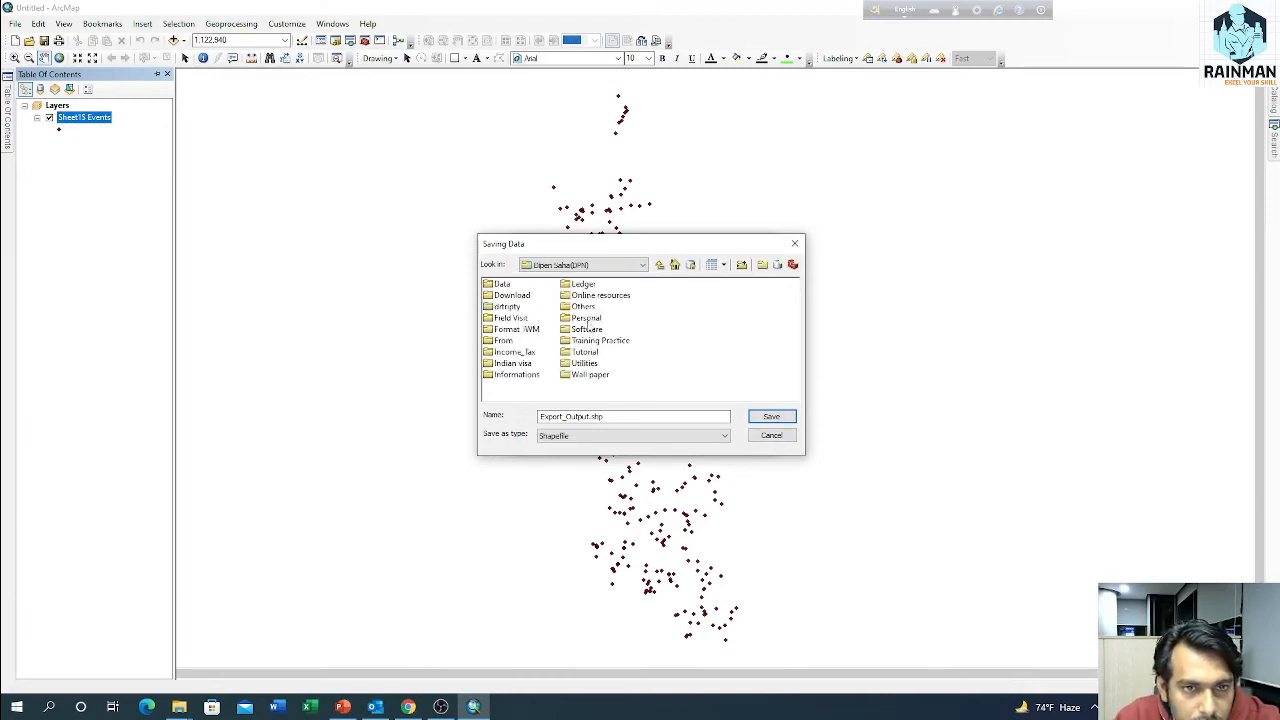
double_click(590, 341)
double_click(515, 341)
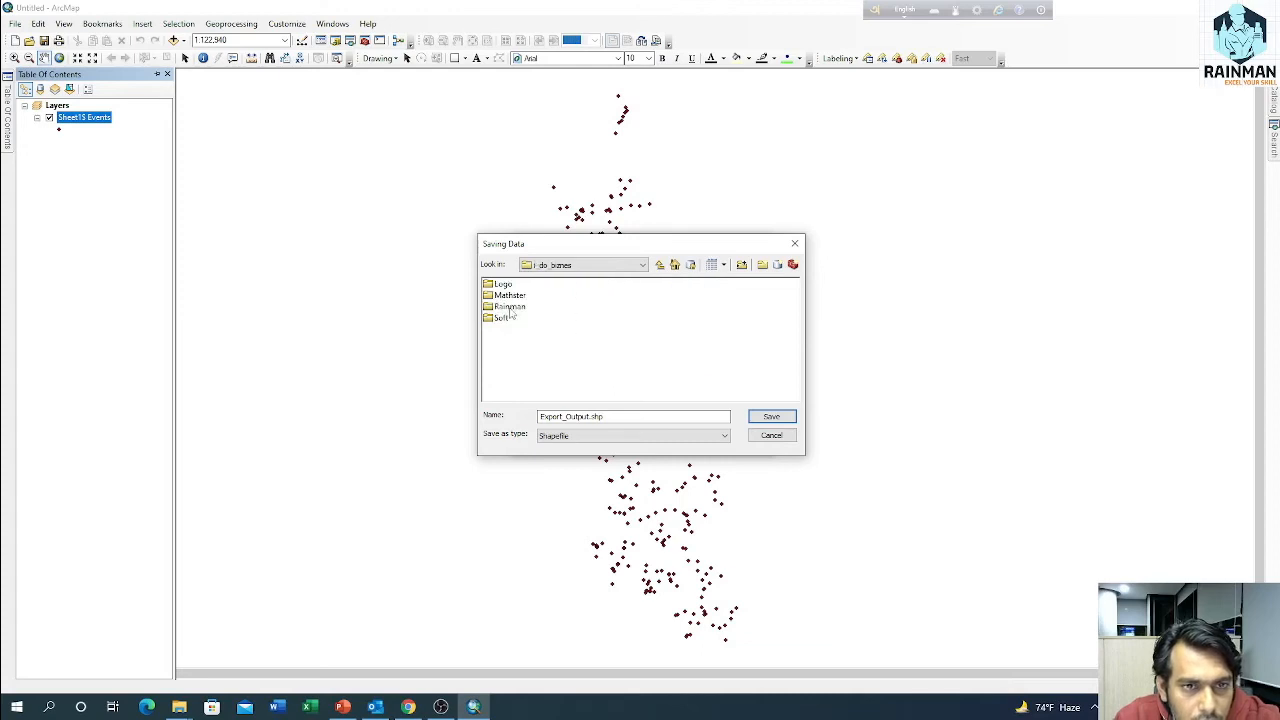
double_click(509, 307)
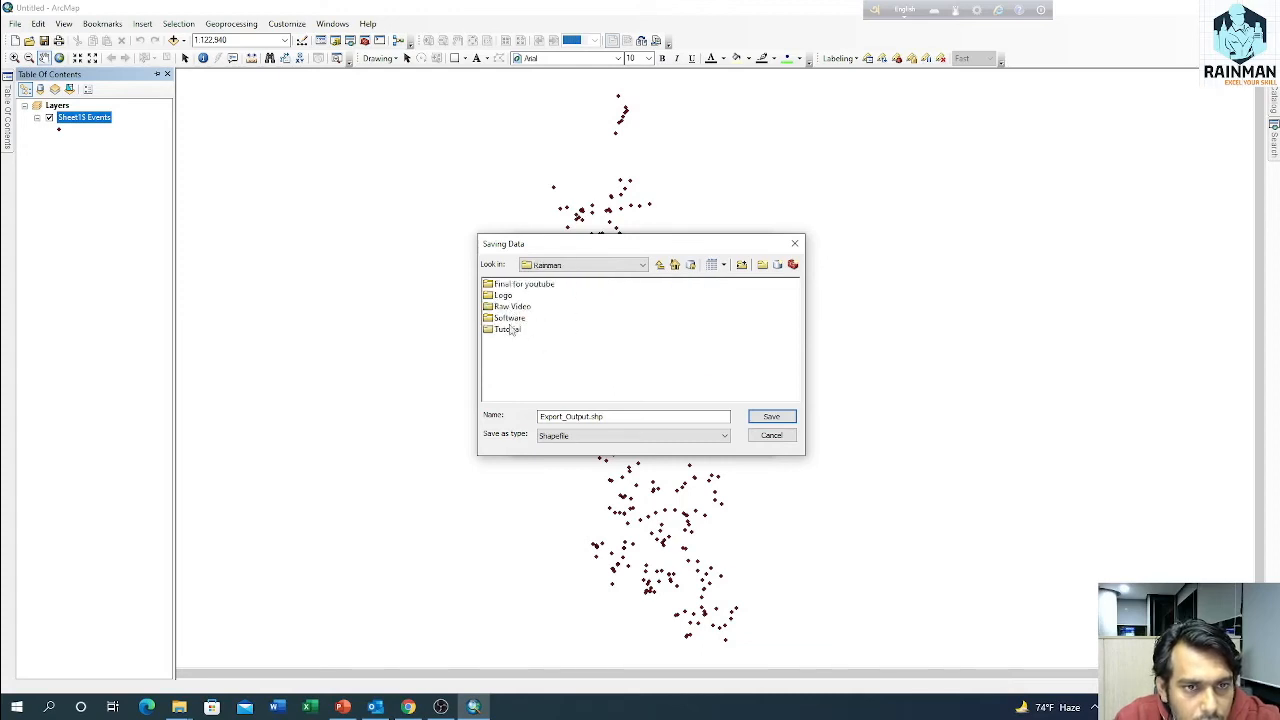
double_click(510, 330)
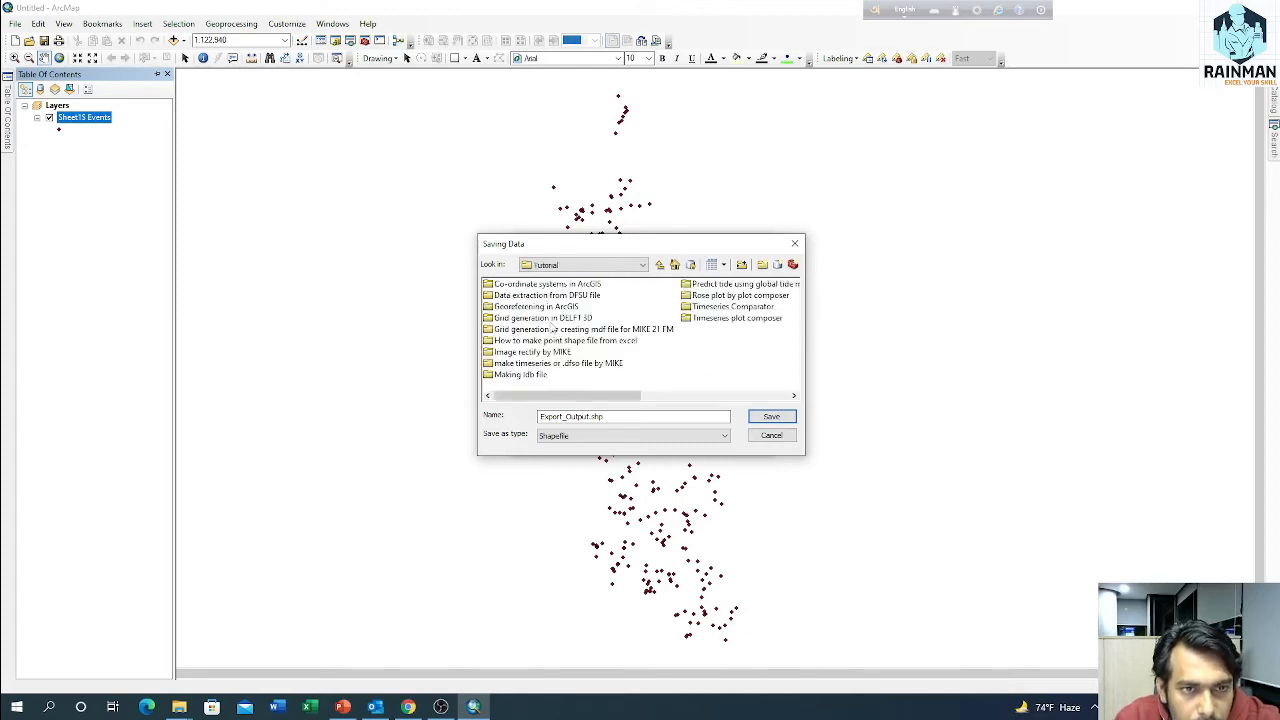
double_click(555, 341)
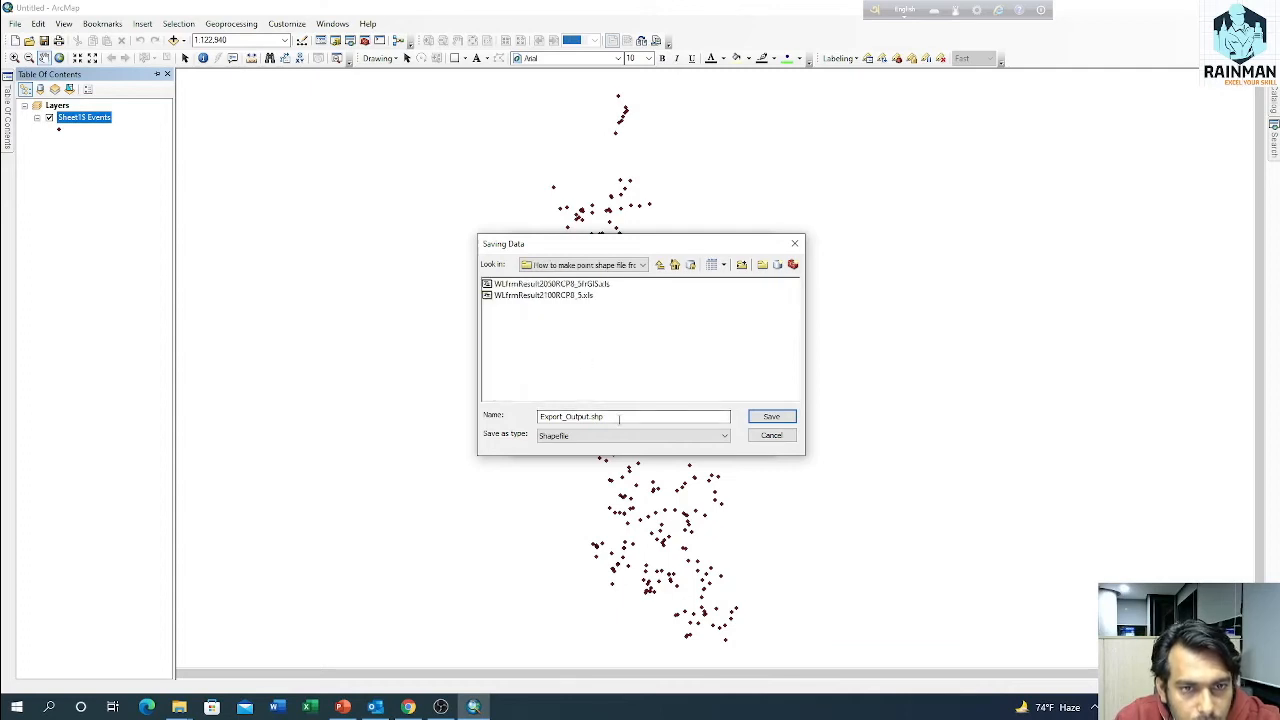
- Name the output shapefile Water_Level, run the export and add the exported data to the map as a layer
left_click_drag(605, 416, 540, 416)
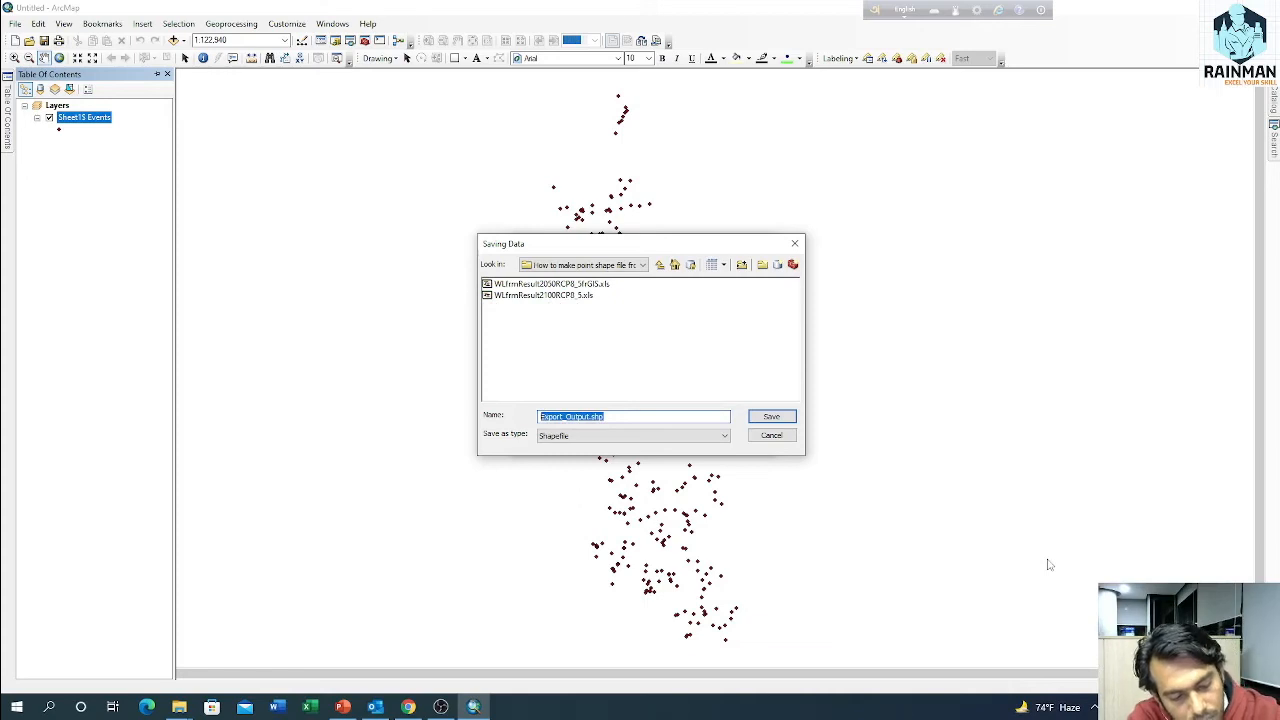
type("Water_Level")
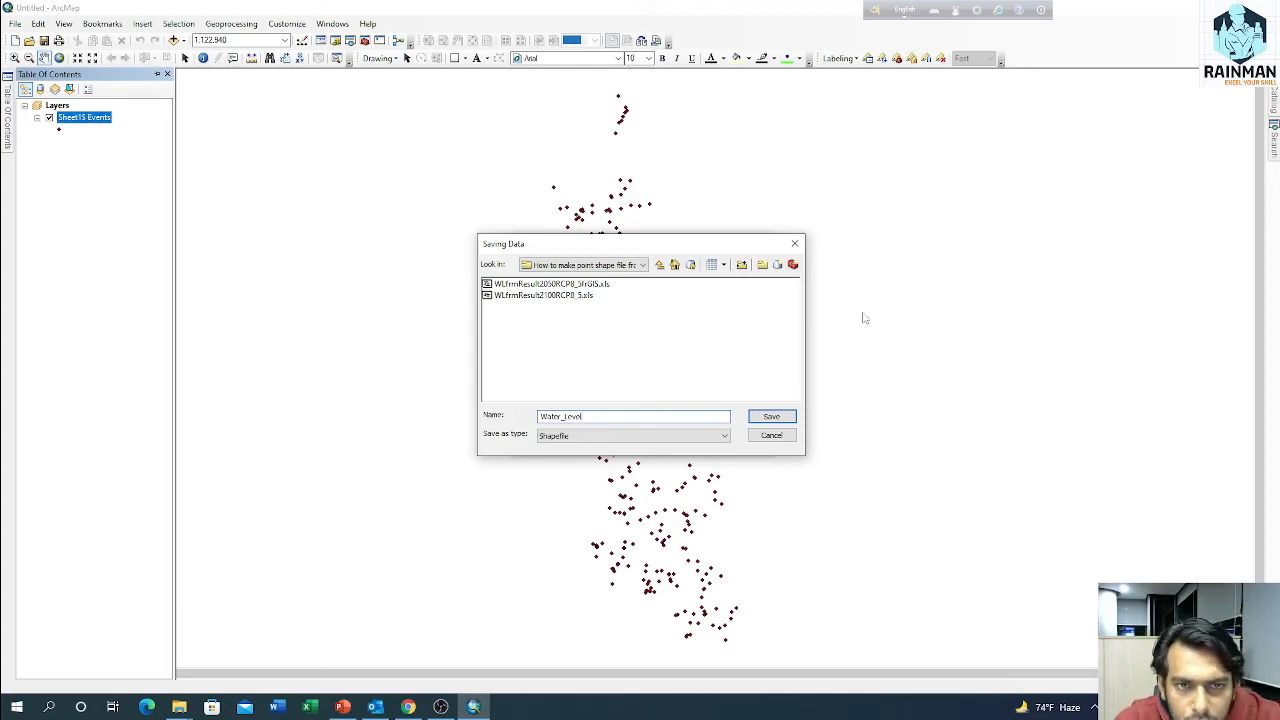
left_click(772, 420)
left_click(680, 444)
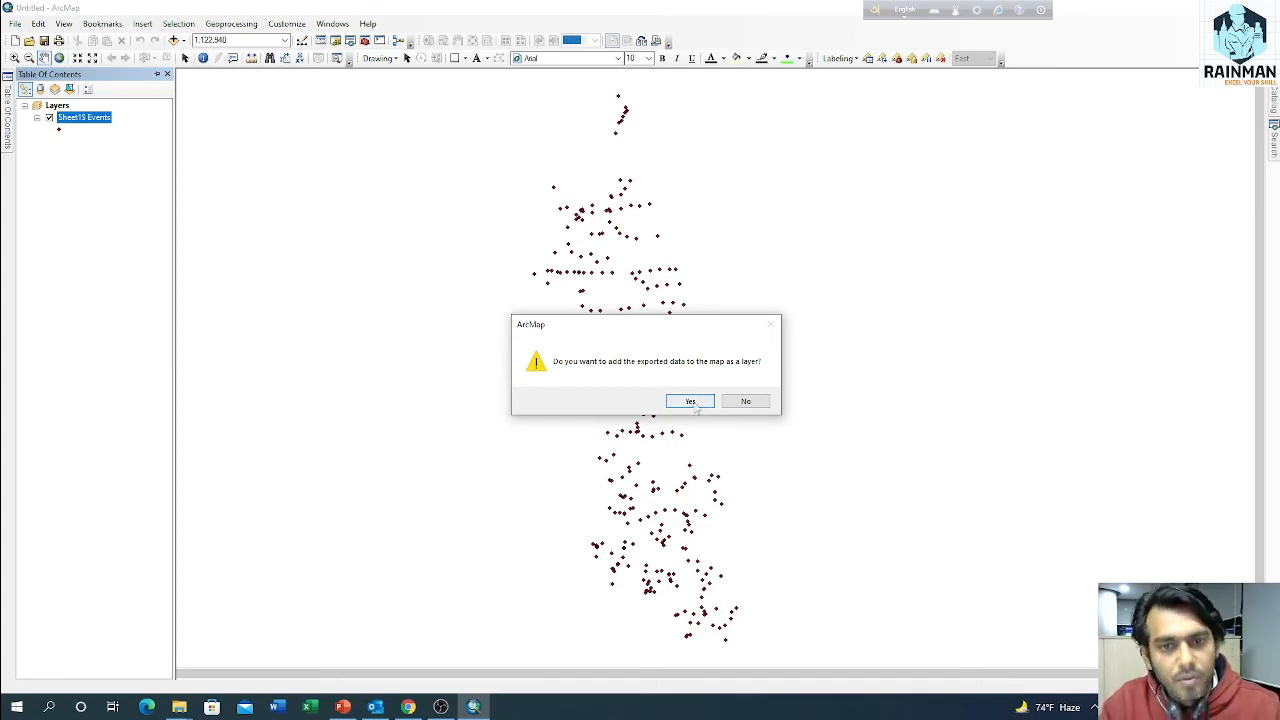
left_click(692, 402)
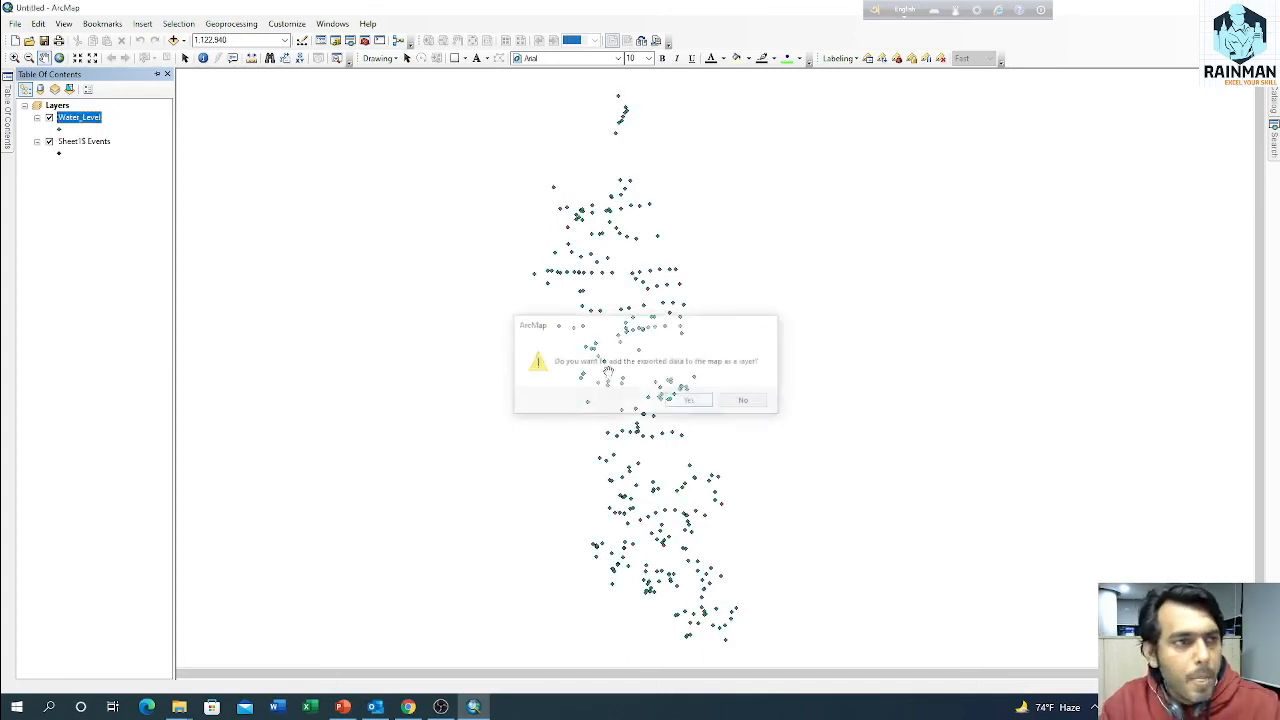
- Remove the Sheet1$ Events layer from the map and open the attribute table of the Water_Level layer
right_click(82, 142)
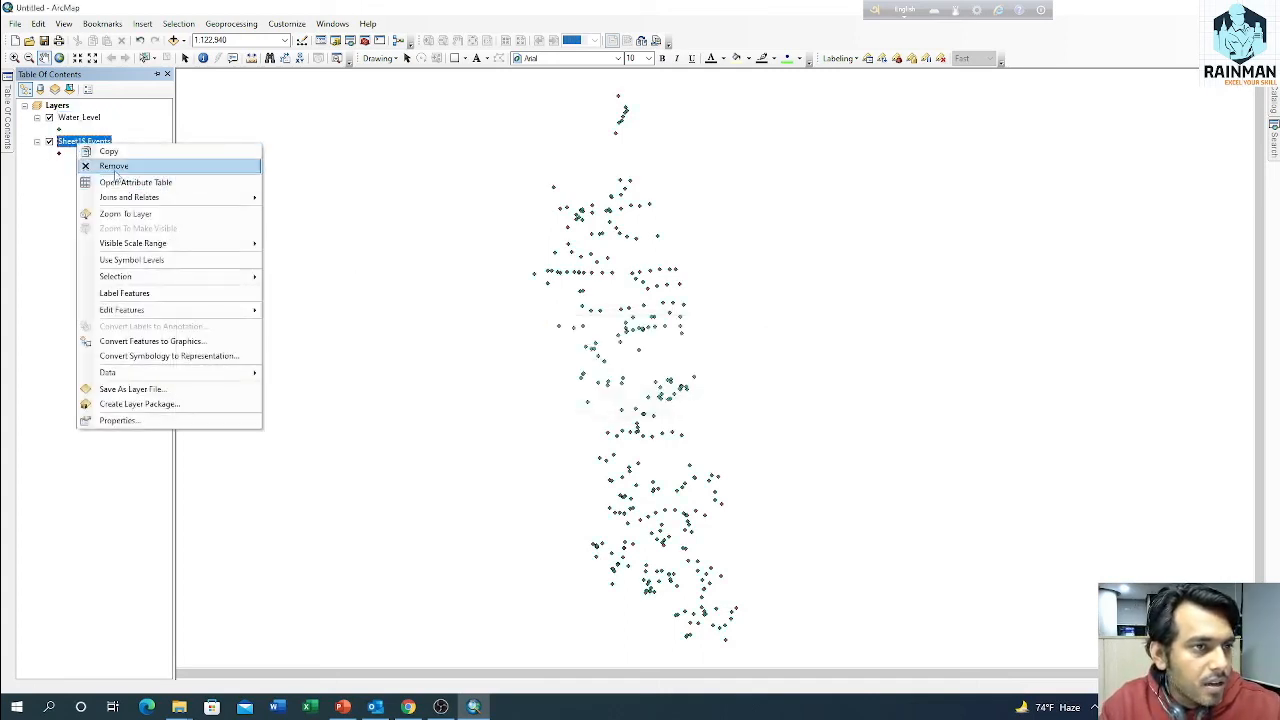
left_click(100, 164)
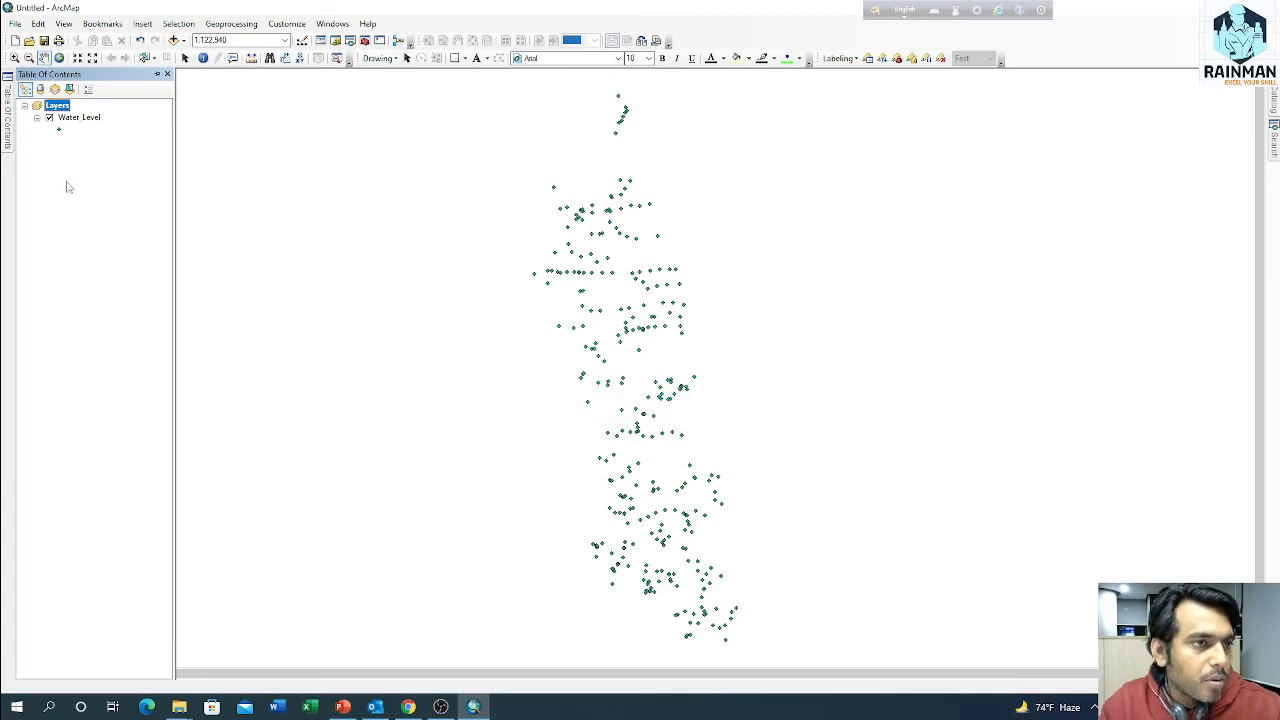
left_click(80, 118)
key("ctrl+t")
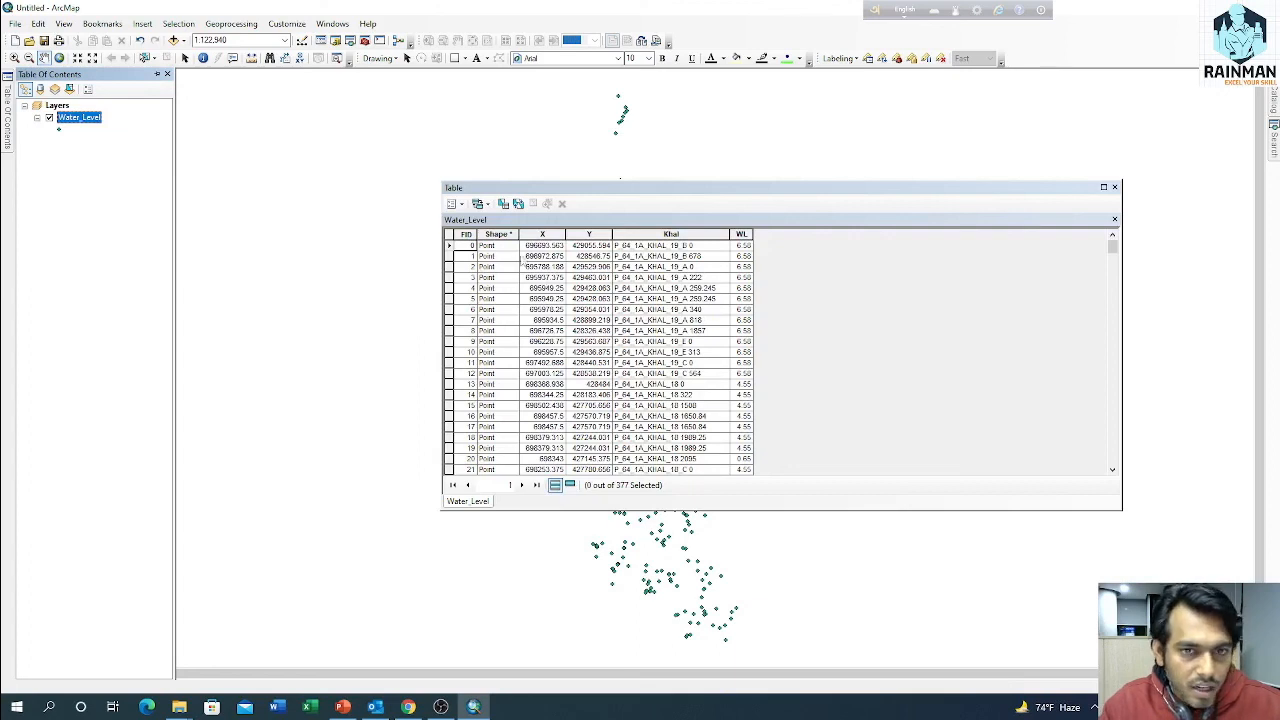